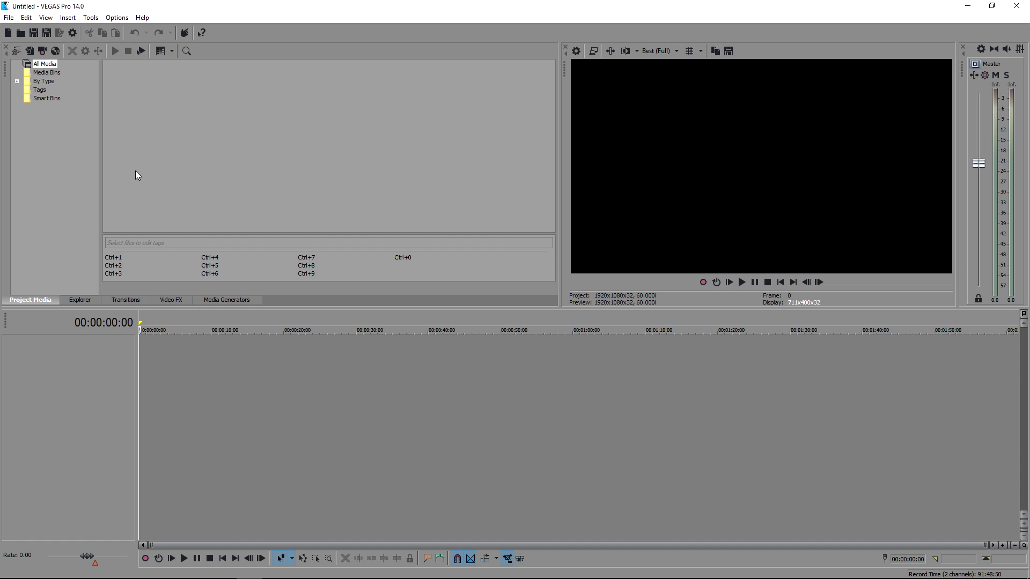
{"action": "left_click", "coordinate": [8, 17]}
{"action": "left_click", "coordinate": [132, 539]}
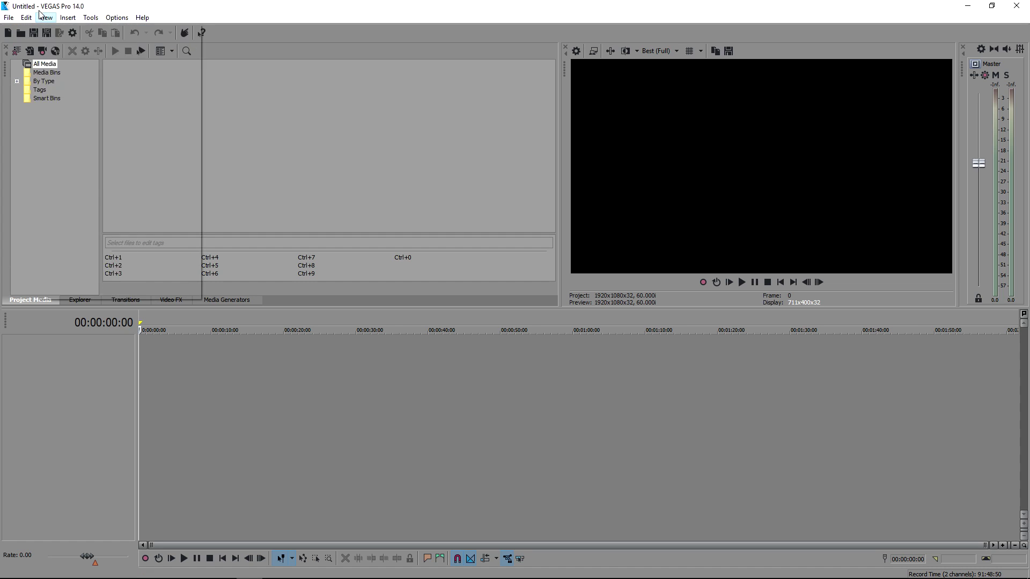
{"action": "left_click", "coordinate": [118, 568]}
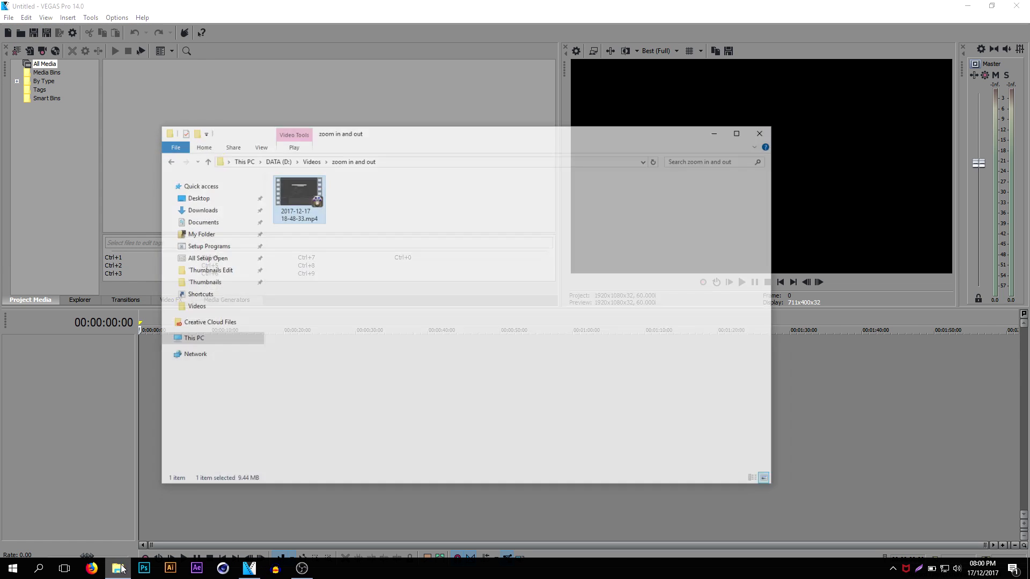
{"action": "left_click_drag", "start_coordinate": [329, 195], "coordinate": [133, 361]}
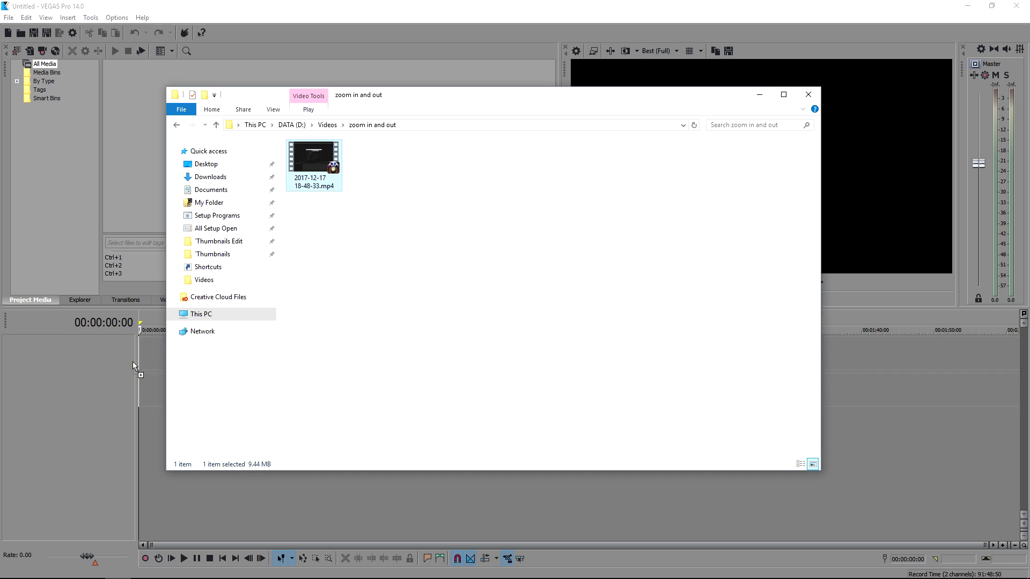
{"action": "left_click", "coordinate": [759, 95]}
Step: Ungroup the audio event from the video and delete the audio track
{"action": "left_click", "coordinate": [201, 388]}
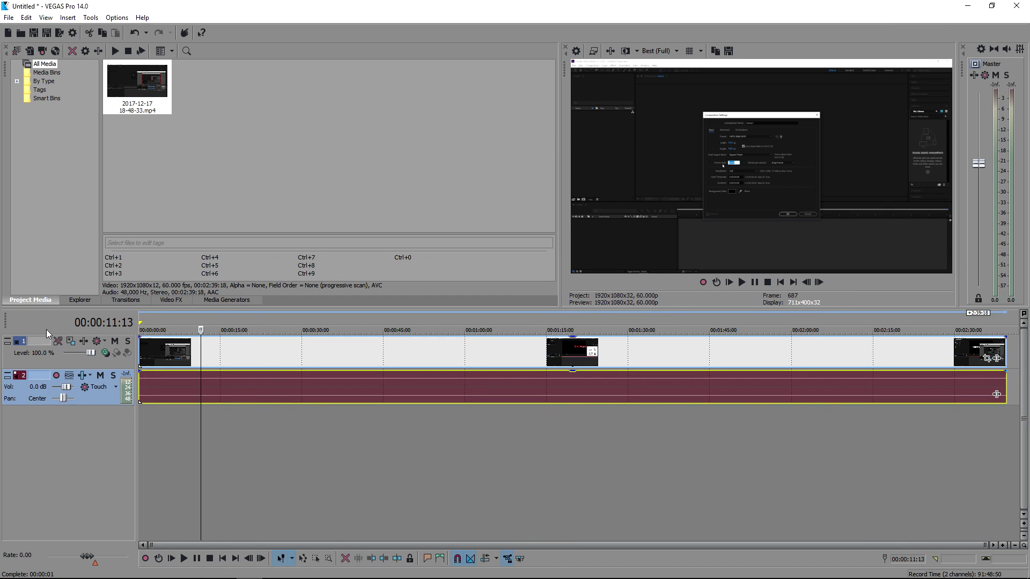
{"action": "left_click", "coordinate": [178, 385]}
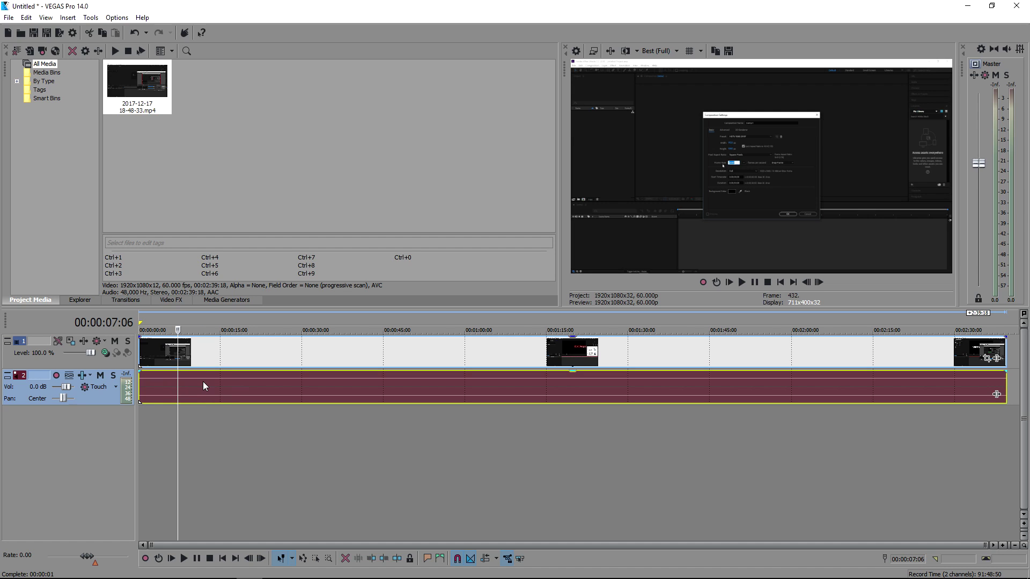
{"action": "right_click", "coordinate": [195, 382]}
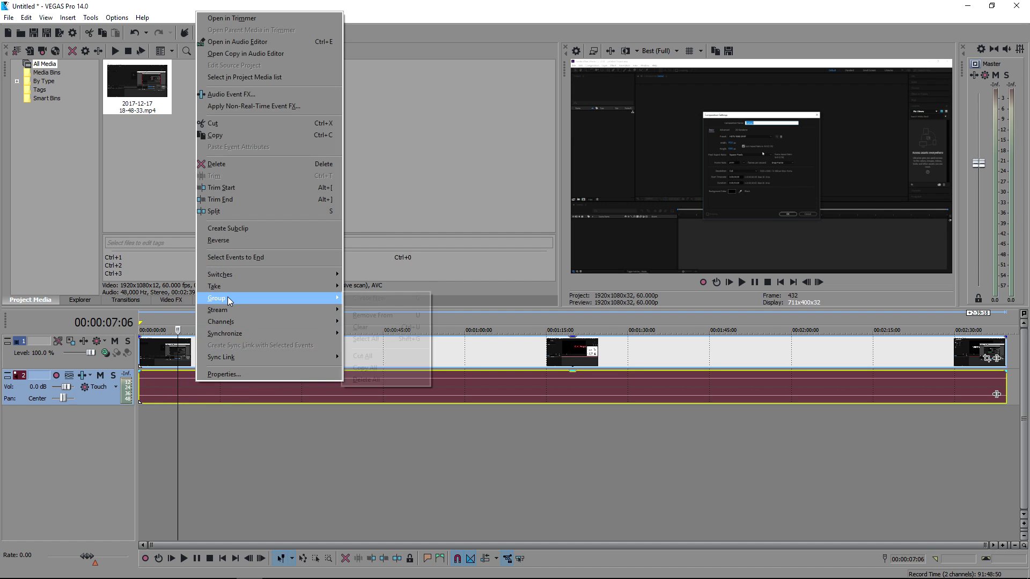
{"action": "mouse_move", "coordinate": [228, 297]}
{"action": "left_click", "coordinate": [382, 315]}
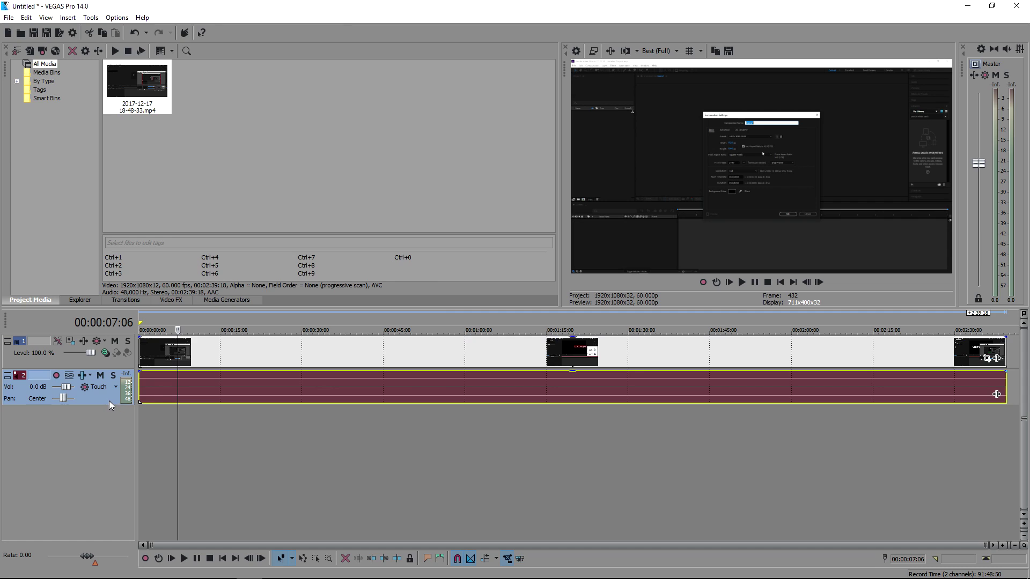
{"action": "key", "text": "Delete"}
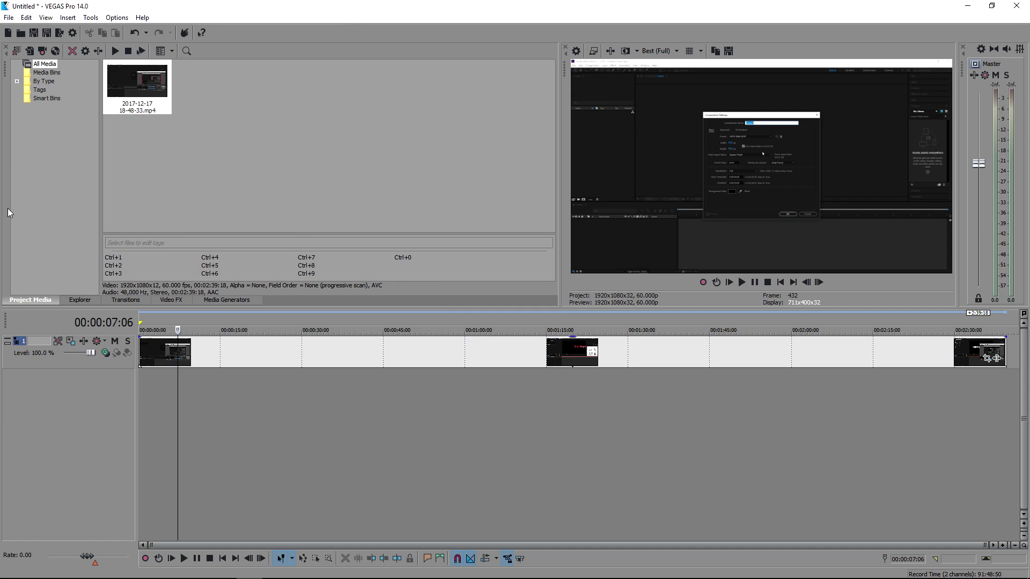
{"action": "left_click", "coordinate": [224, 361]}
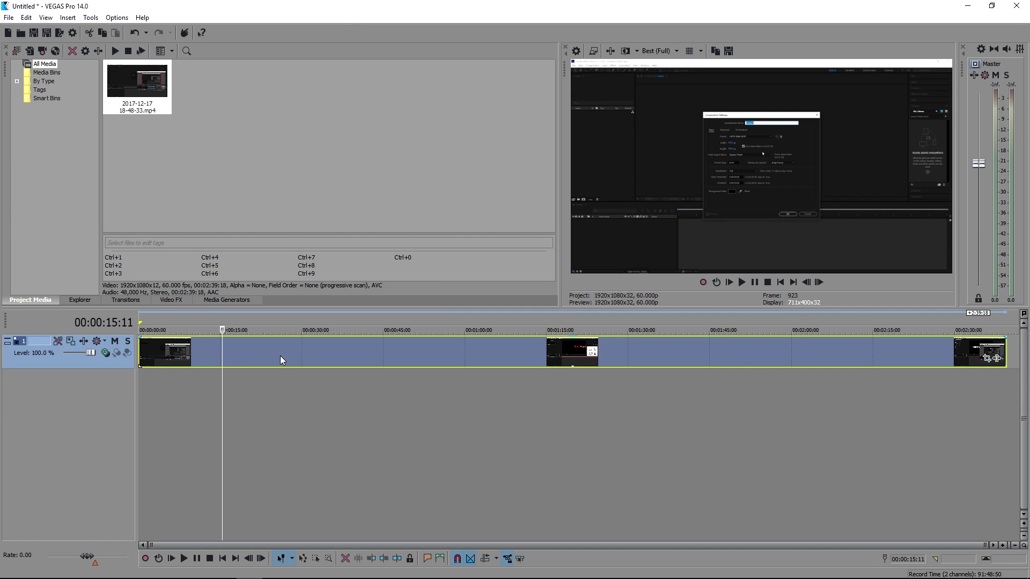
Step: Set the video event's properties to Disable resample
{"action": "right_click", "coordinate": [281, 358]}
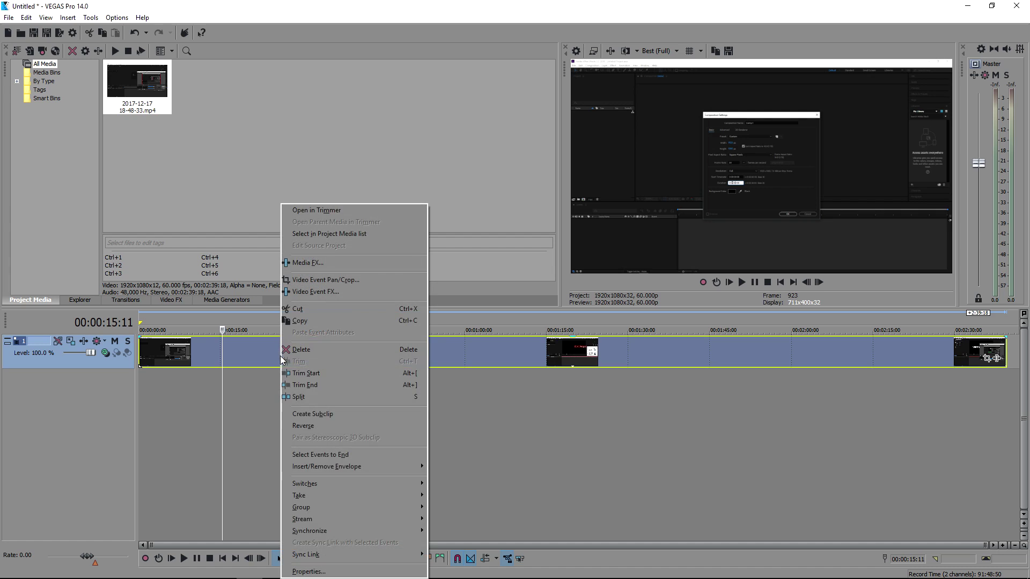
{"action": "left_click", "coordinate": [329, 572]}
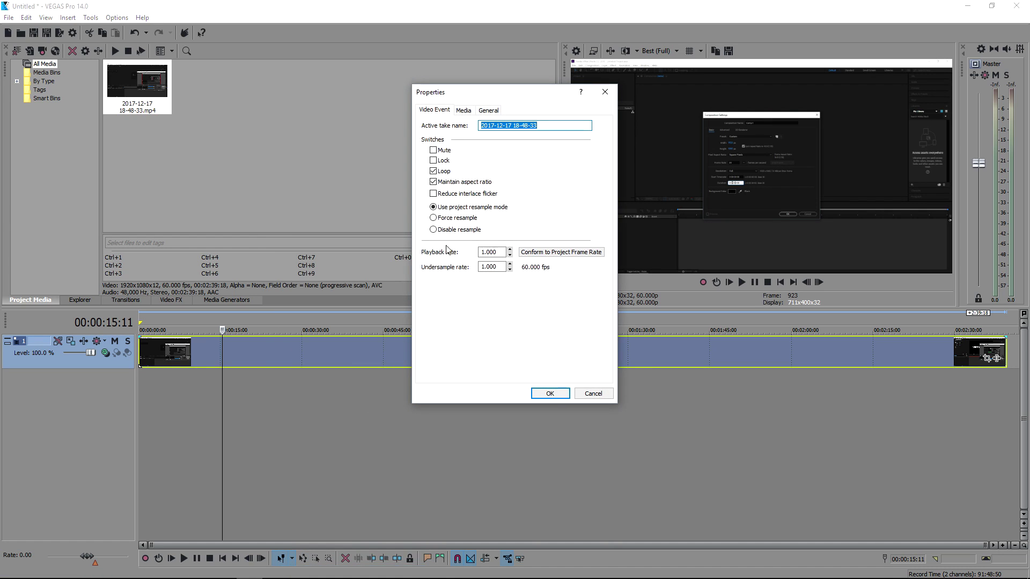
{"action": "left_click", "coordinate": [451, 230]}
{"action": "left_click", "coordinate": [545, 392]}
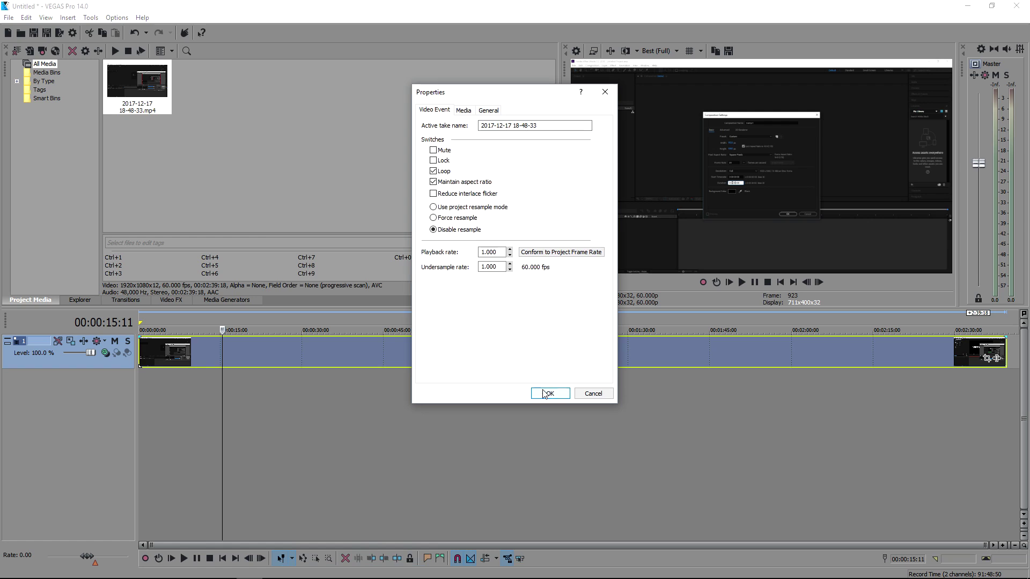
Step: Scrub through the recording up to 00:02:00:04, then bring up Project Properties
{"action": "left_click", "coordinate": [166, 354]}
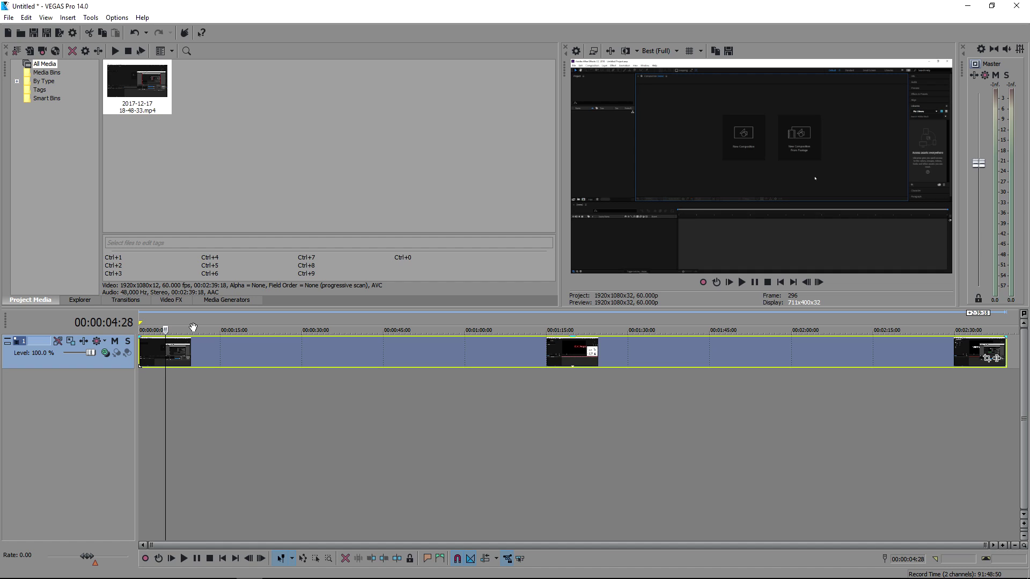
{"action": "left_click", "coordinate": [394, 352]}
{"action": "left_click", "coordinate": [500, 351]}
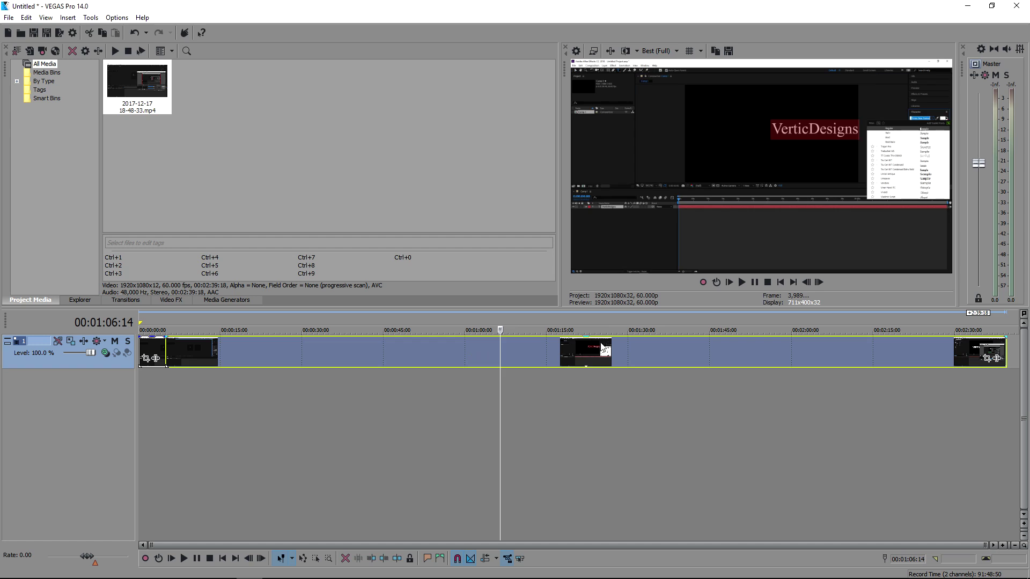
{"action": "left_click", "coordinate": [642, 349]}
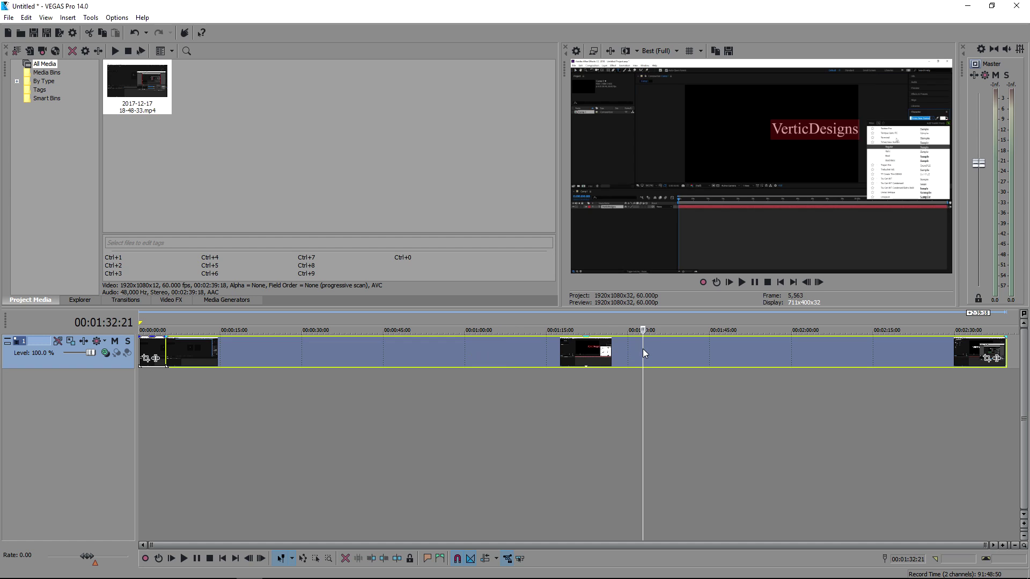
{"action": "left_click", "coordinate": [791, 351]}
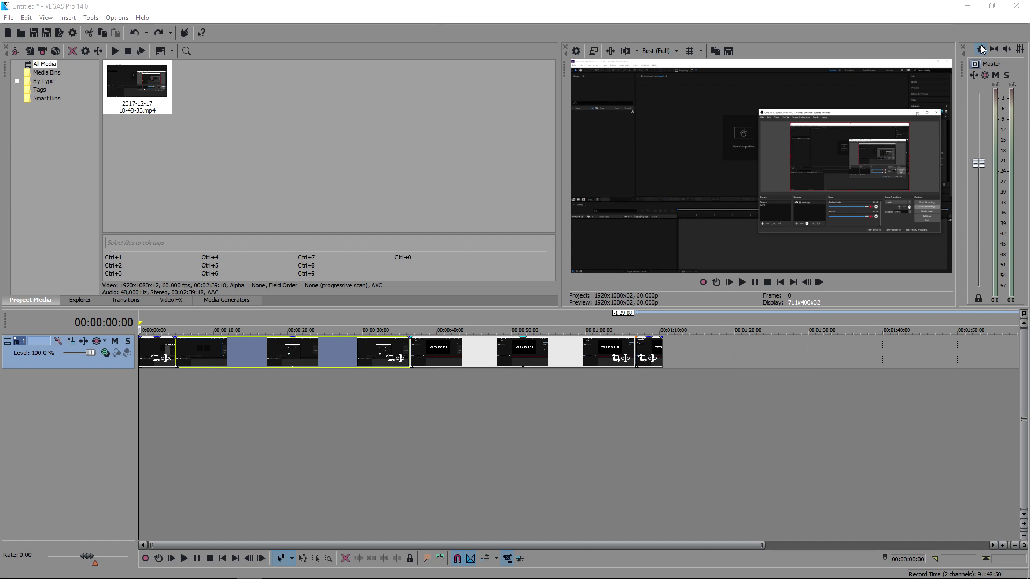
{"action": "key", "text": "alt+Return"}
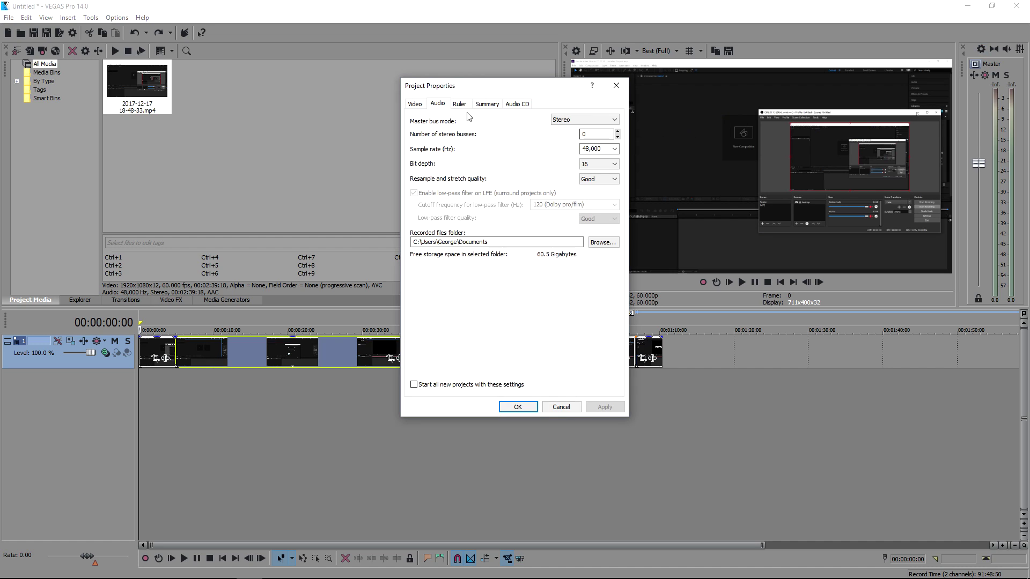
Step: Set the project's Resample mode to Disable resample and apply the YouTube 1080p60 template
{"action": "left_click", "coordinate": [422, 106]}
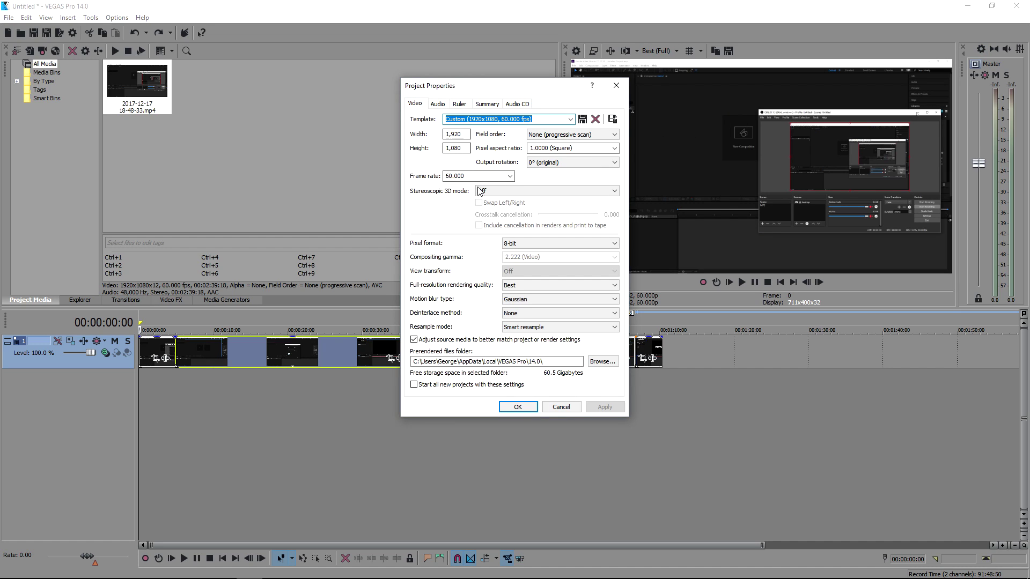
{"action": "left_click", "coordinate": [535, 327]}
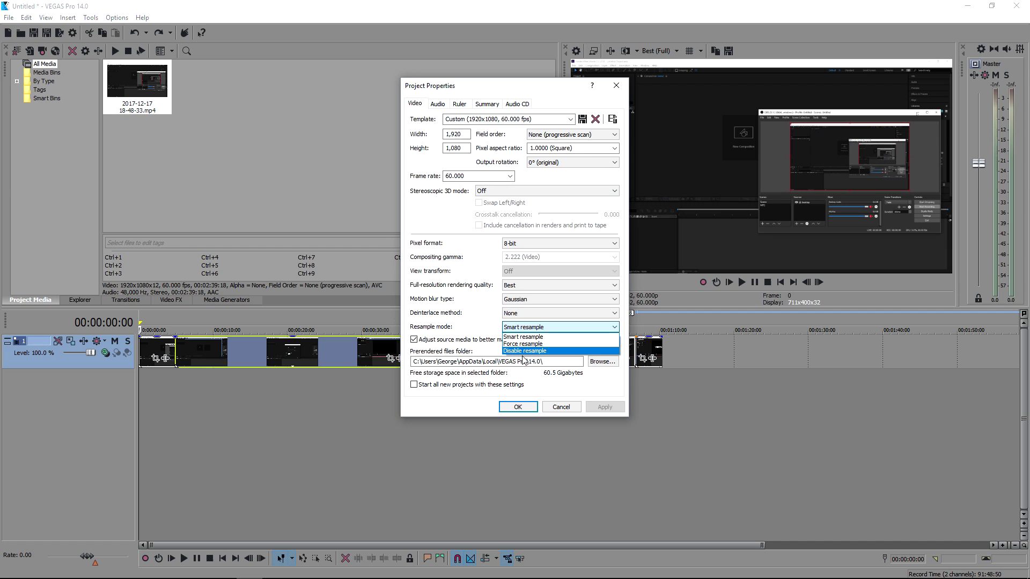
{"action": "left_click", "coordinate": [522, 351]}
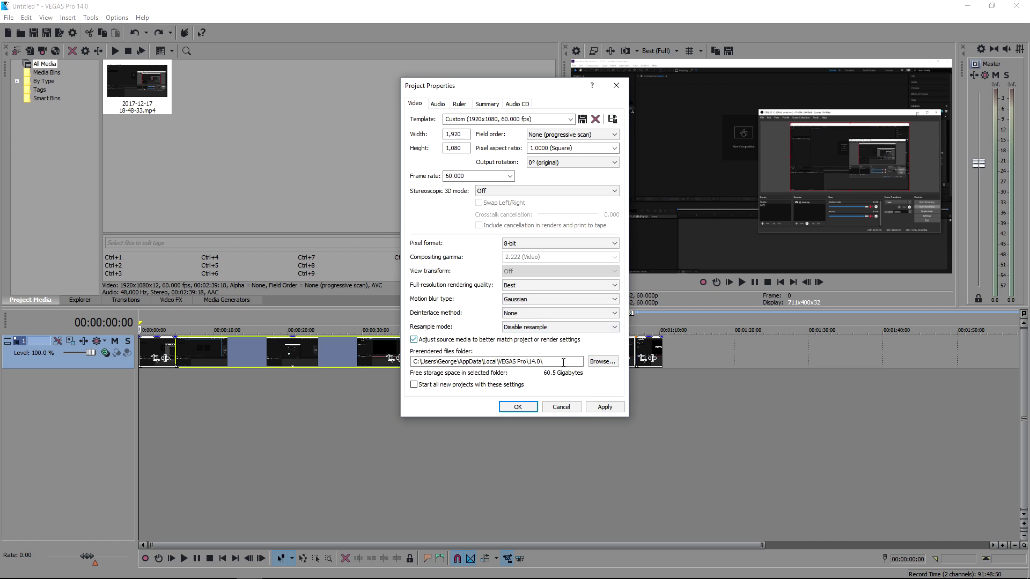
{"action": "left_click", "coordinate": [570, 121]}
{"action": "scroll", "coordinate": [525, 231], "scroll_direction": "down", "scroll_amount": 2}
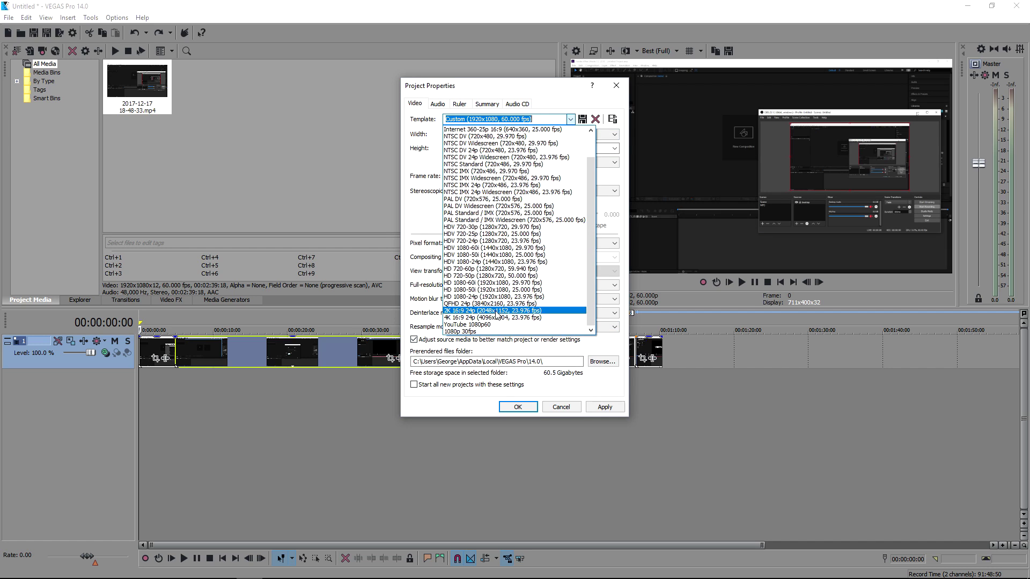
{"action": "left_click", "coordinate": [499, 325]}
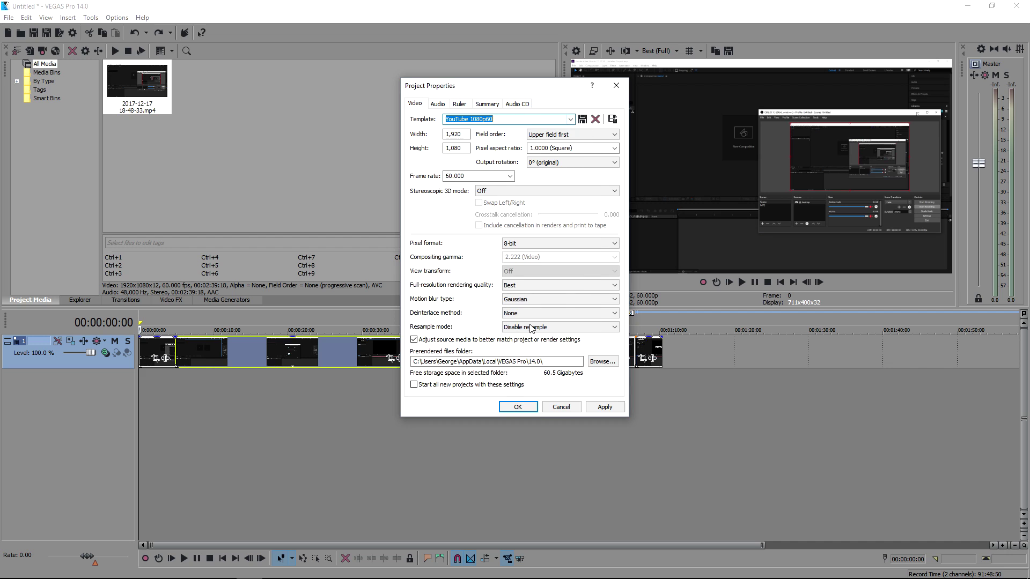
{"action": "left_click", "coordinate": [605, 408]}
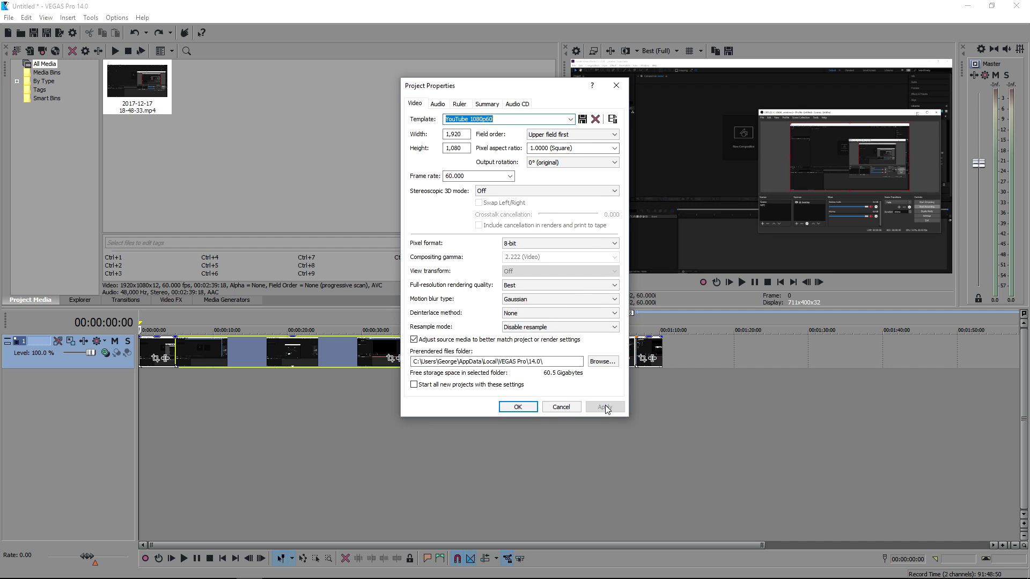
{"action": "left_click", "coordinate": [517, 410]}
{"action": "scroll", "coordinate": [651, 378], "scroll_direction": "up", "scroll_amount": 3}
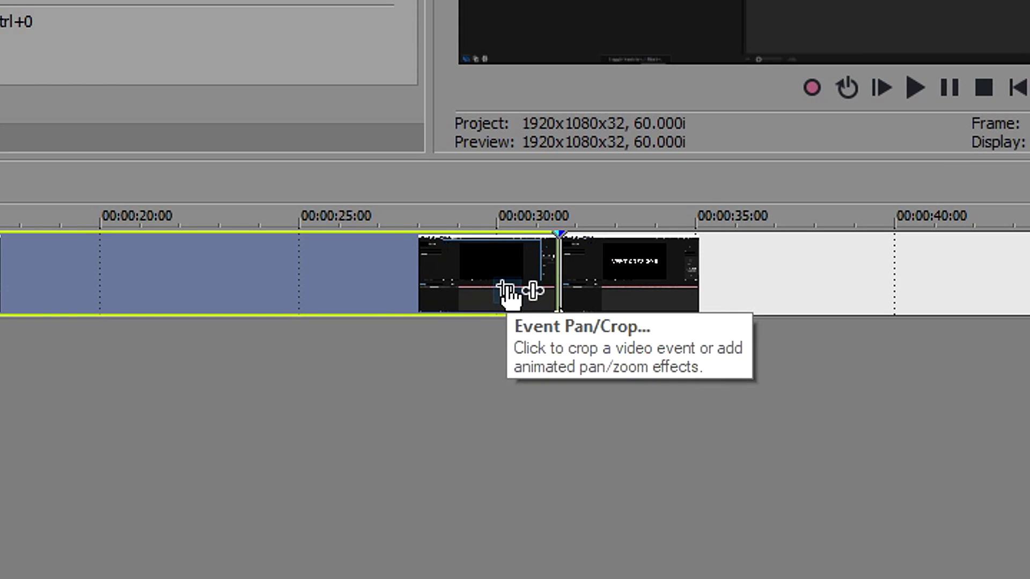
{"action": "left_click", "coordinate": [531, 291]}
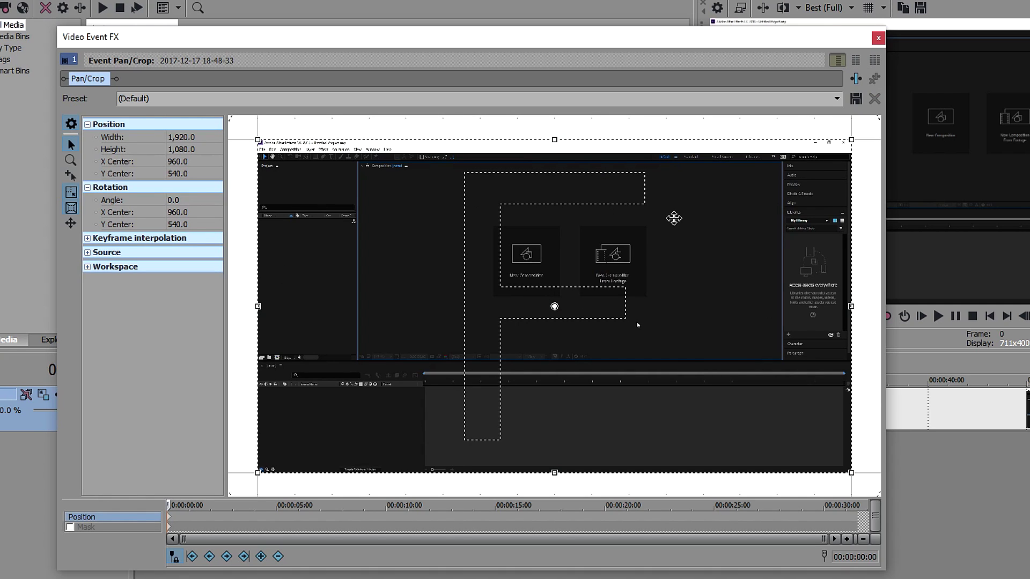
{"action": "scroll", "coordinate": [674, 218], "scroll_direction": "down", "scroll_amount": 3}
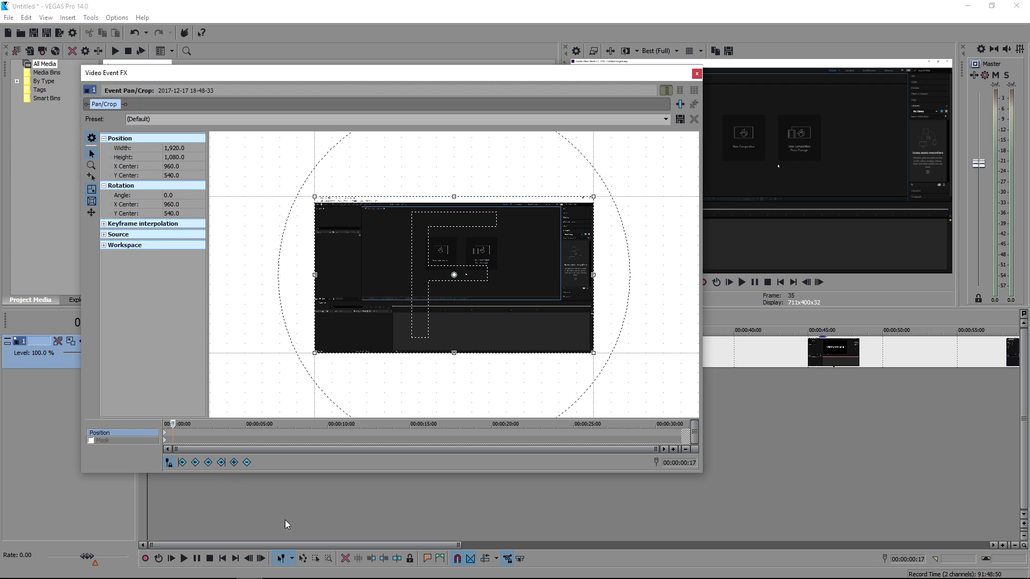
Step: Enable Sync Cursor and scrub the Pan/Crop timeline to find the popup, then return near the zoom start
{"action": "left_click", "coordinate": [169, 463]}
{"action": "left_click_drag", "start_coordinate": [172, 423], "coordinate": [227, 424]}
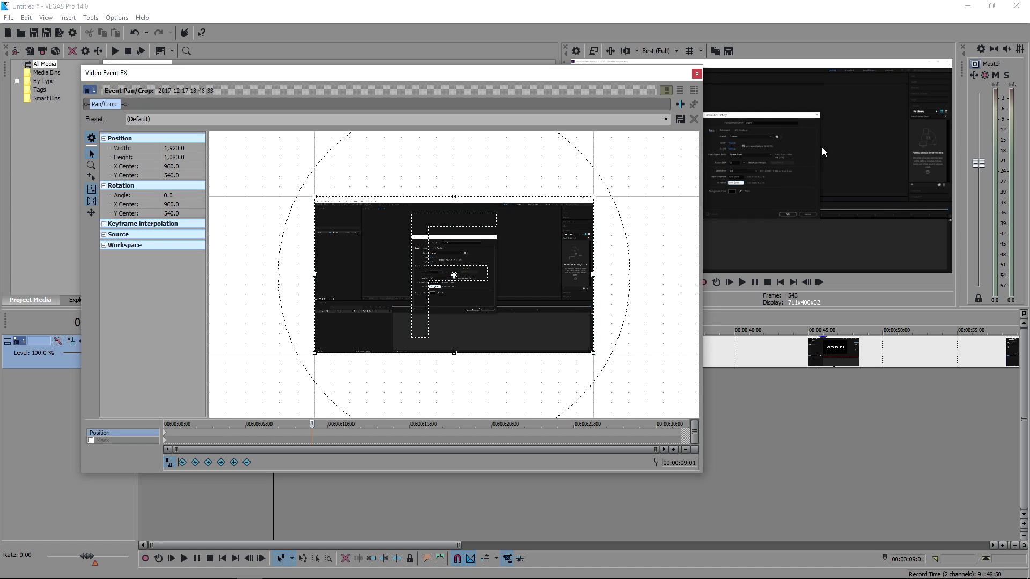
{"action": "left_click_drag", "start_coordinate": [191, 424], "coordinate": [181, 424]}
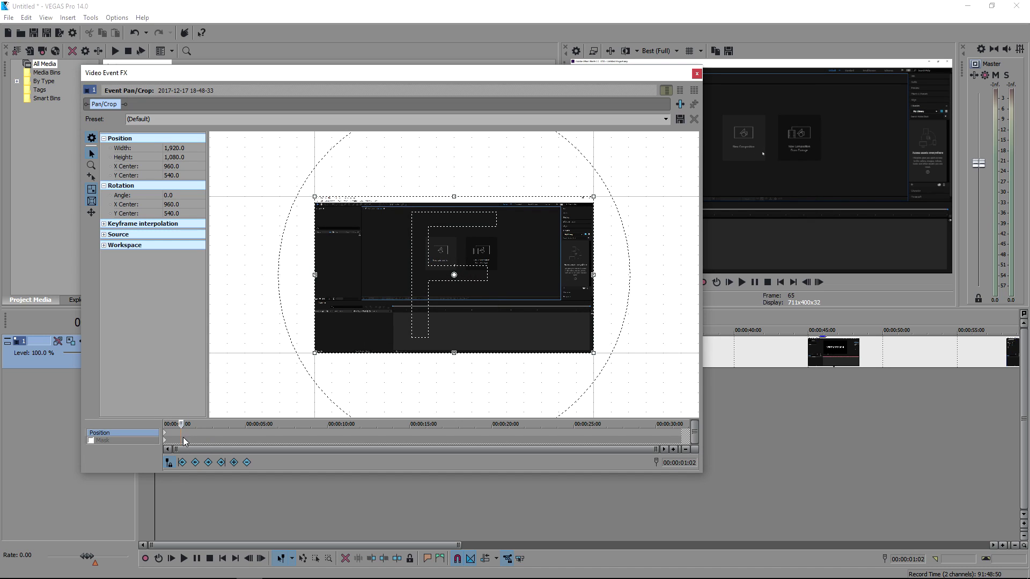
{"action": "scroll", "coordinate": [184, 438], "scroll_direction": "up", "scroll_amount": 3}
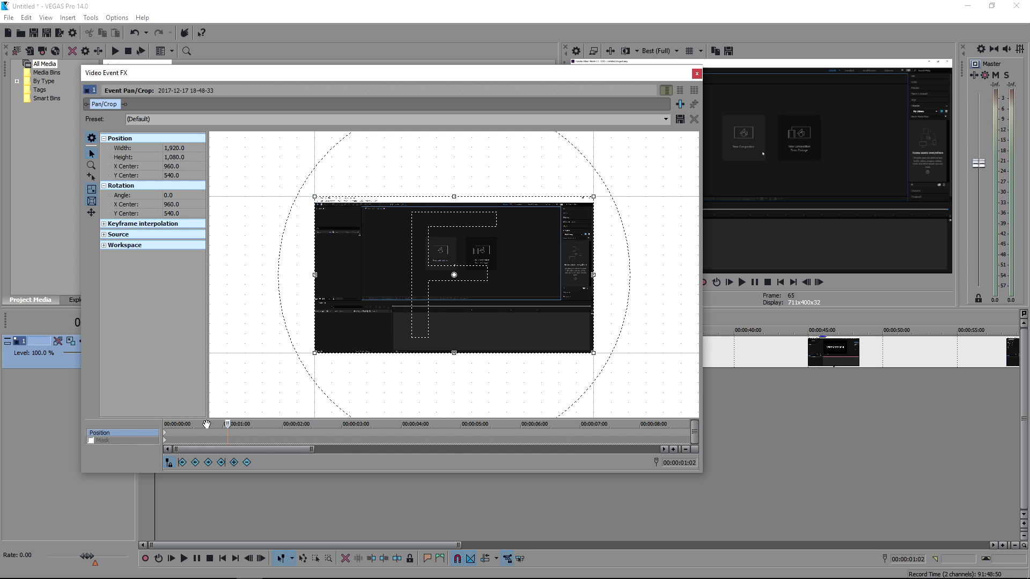
Step: Move the start keyframe to 00:00:00:21 and shrink the crop to about 960×540, nudged up
{"action": "left_click_drag", "start_coordinate": [165, 437], "coordinate": [205, 437]}
{"action": "scroll", "coordinate": [575, 240], "scroll_direction": "down", "scroll_amount": 1}
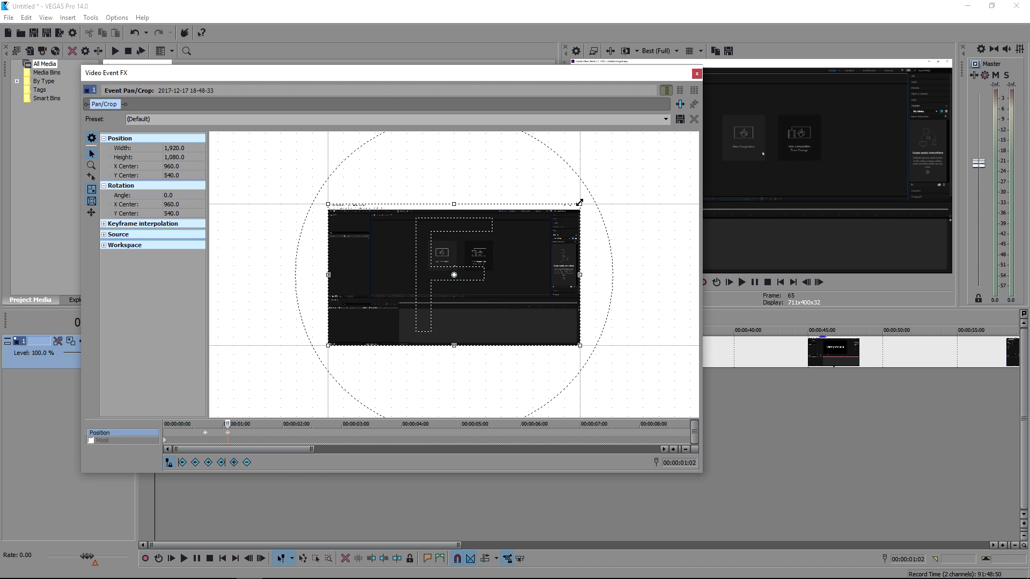
{"action": "left_click_drag", "start_coordinate": [580, 202], "coordinate": [539, 225]}
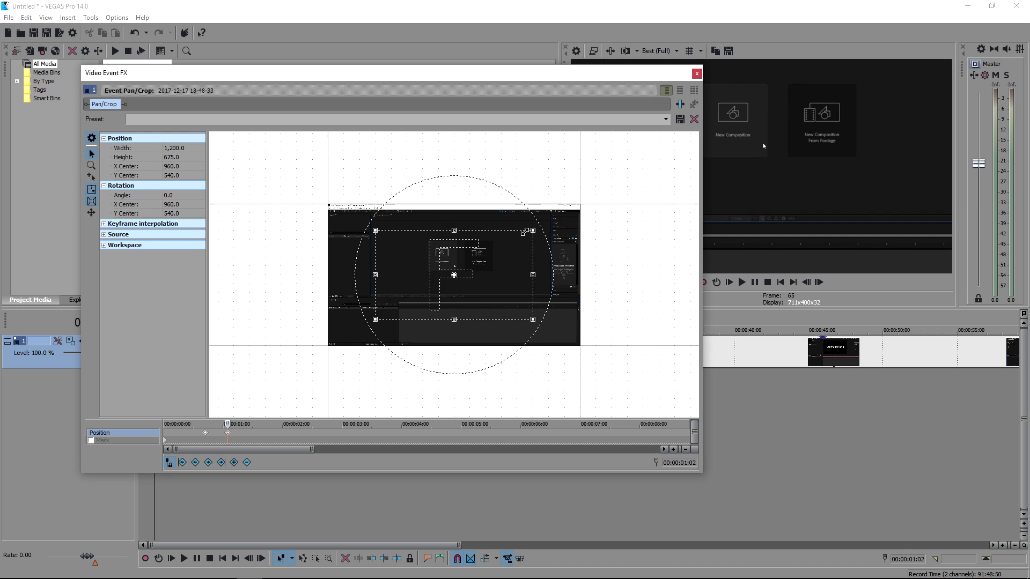
{"action": "left_click_drag", "start_coordinate": [532, 231], "coordinate": [509, 241]}
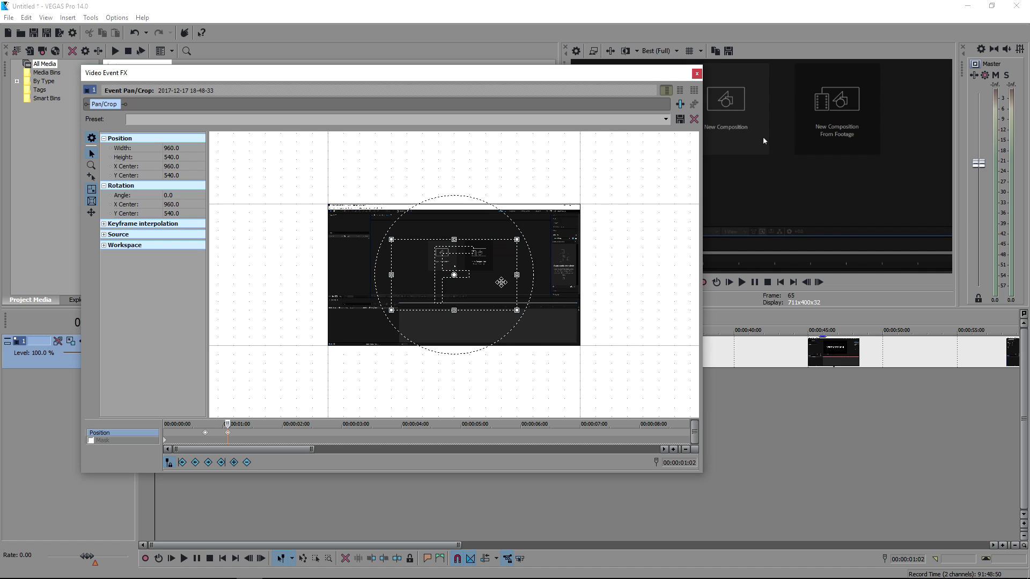
{"action": "key", "text": "Up"}
{"action": "key", "text": "Up"}
{"action": "key", "text": "Up"}
{"action": "key", "text": "Up"}
{"action": "key", "text": "Up"}
{"action": "key", "text": "Up"}
{"action": "key", "text": "Up"}
{"action": "key", "text": "Up"}
{"action": "key", "text": "Up"}
{"action": "key", "text": "Up"}
{"action": "key", "text": "Up"}
{"action": "key", "text": "Up"}
{"action": "key", "text": "Up"}
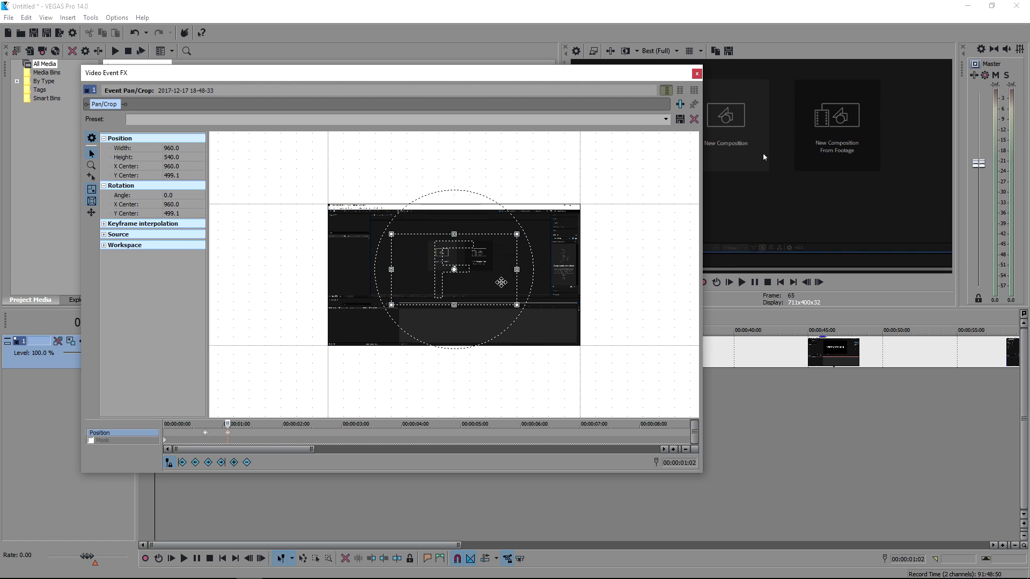
{"action": "key", "text": "Up"}
{"action": "key", "text": "Up"}
{"action": "key", "text": "Up"}
{"action": "key", "text": "Up"}
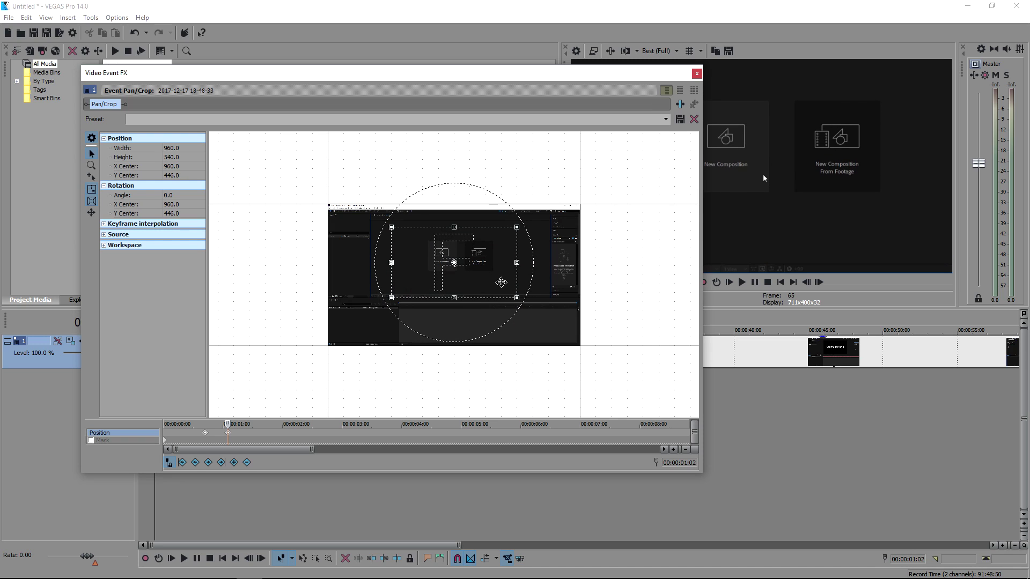
Step: Check the two Position keyframes, undo an accidental deletion, and scrub 00:00:00:23–00:00:01:05 to review
{"action": "left_click_drag", "start_coordinate": [634, 79], "coordinate": [653, 55]}
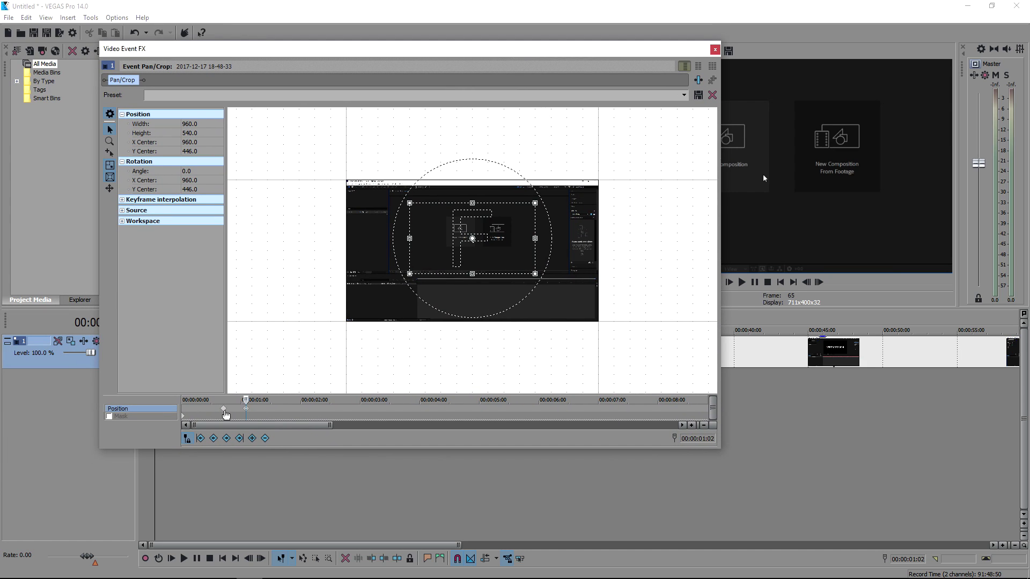
{"action": "left_click", "coordinate": [224, 409]}
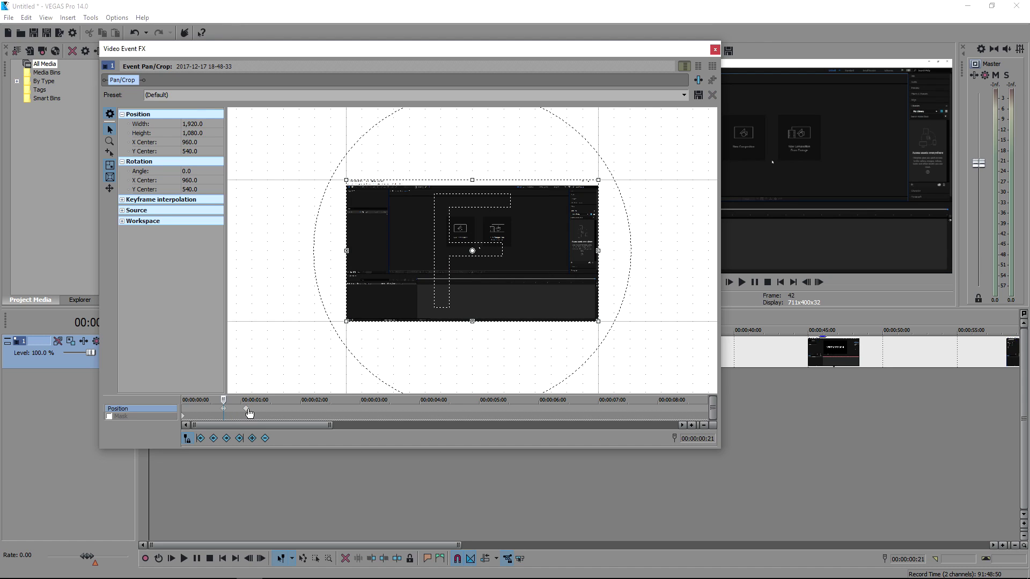
{"action": "left_click", "coordinate": [246, 409]}
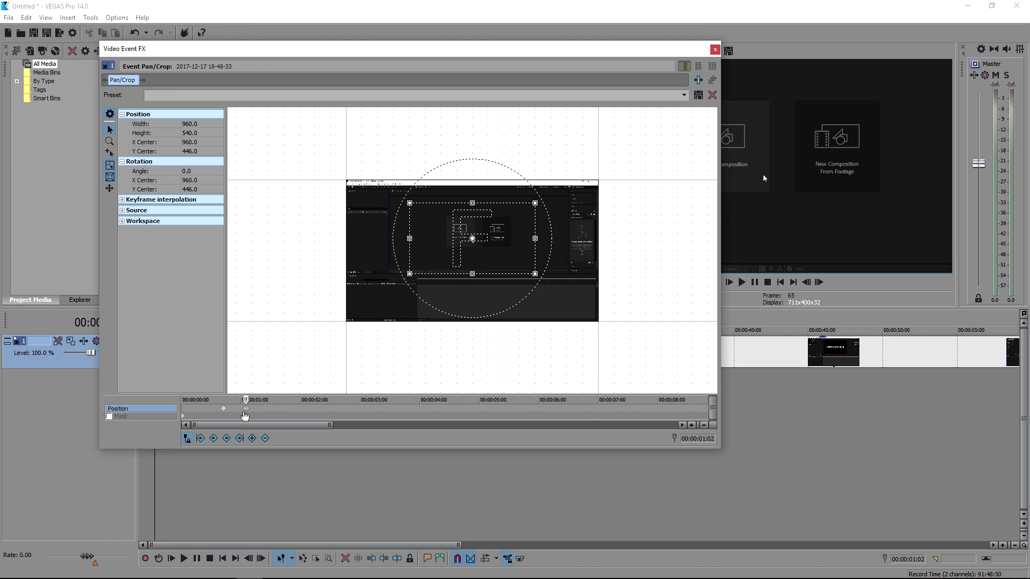
{"action": "left_click", "coordinate": [224, 410]}
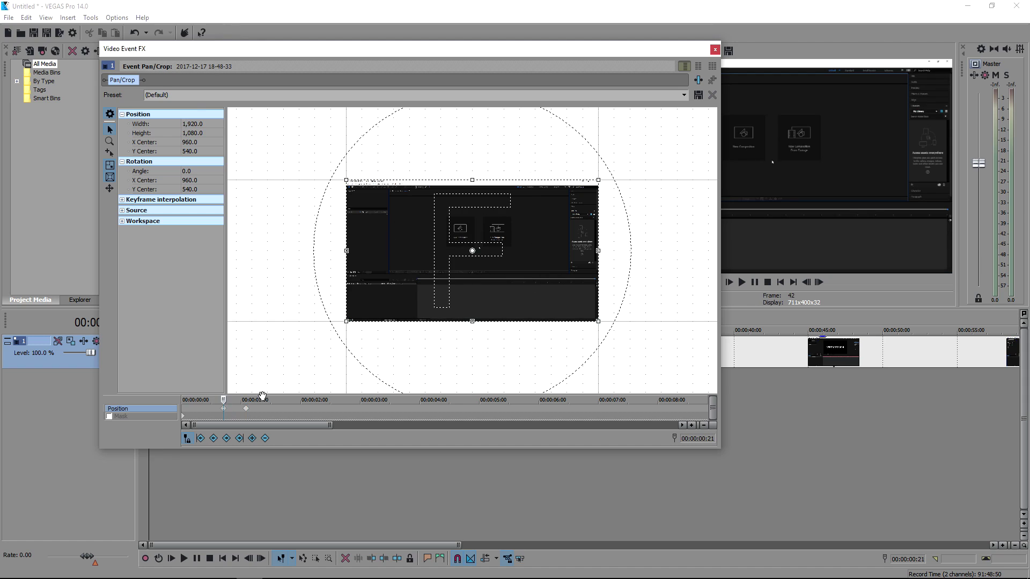
{"action": "key", "text": "Delete"}
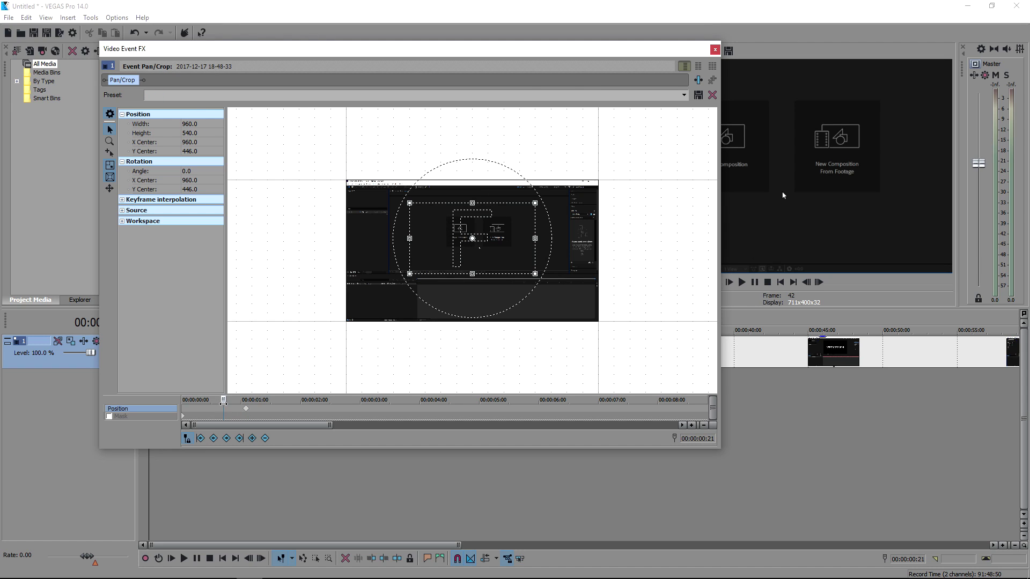
{"action": "key", "text": "ctrl+z"}
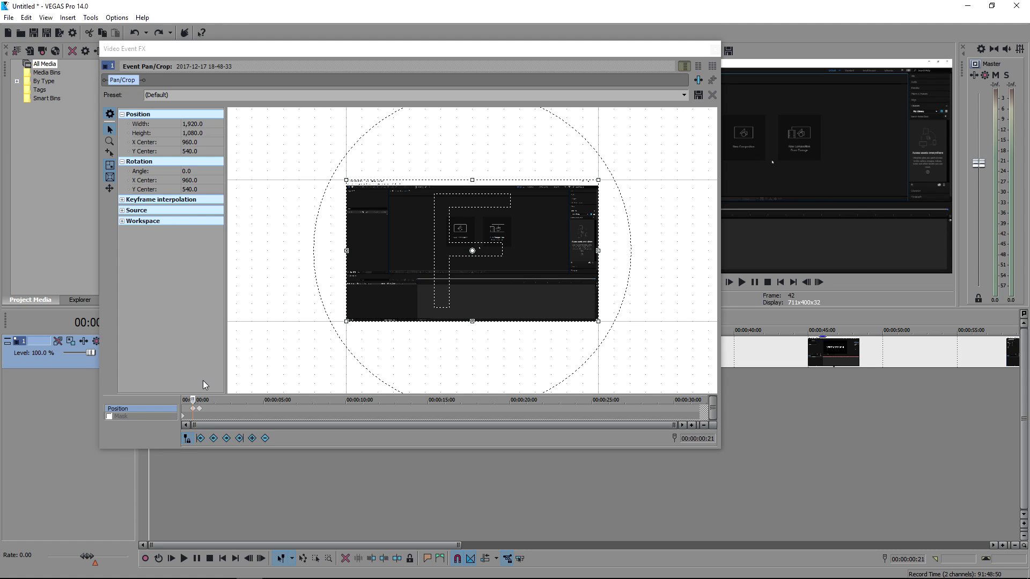
{"action": "scroll", "coordinate": [224, 423], "scroll_direction": "up", "scroll_amount": 3}
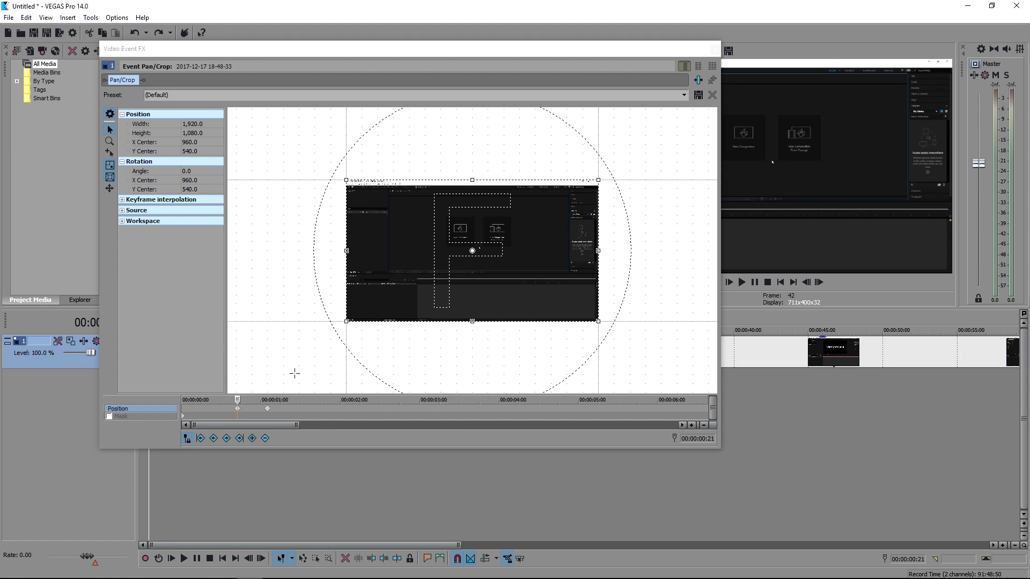
{"action": "left_click", "coordinate": [246, 398]}
{"action": "left_click_drag", "start_coordinate": [246, 398], "coordinate": [275, 402]}
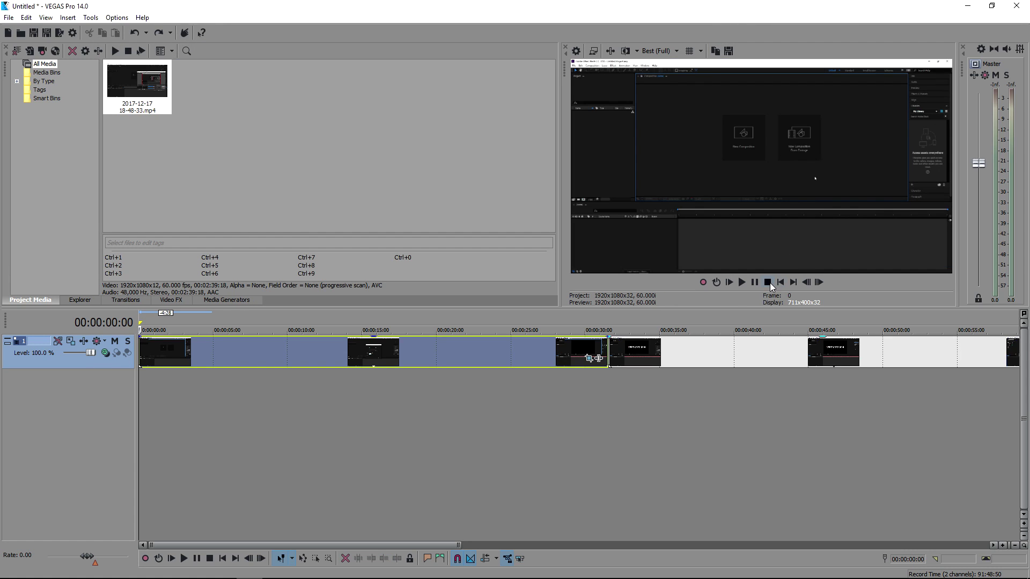
Step: Play back the zoom and stop at 00:00:02:16 where Composition Settings appears
{"action": "left_click", "coordinate": [742, 282]}
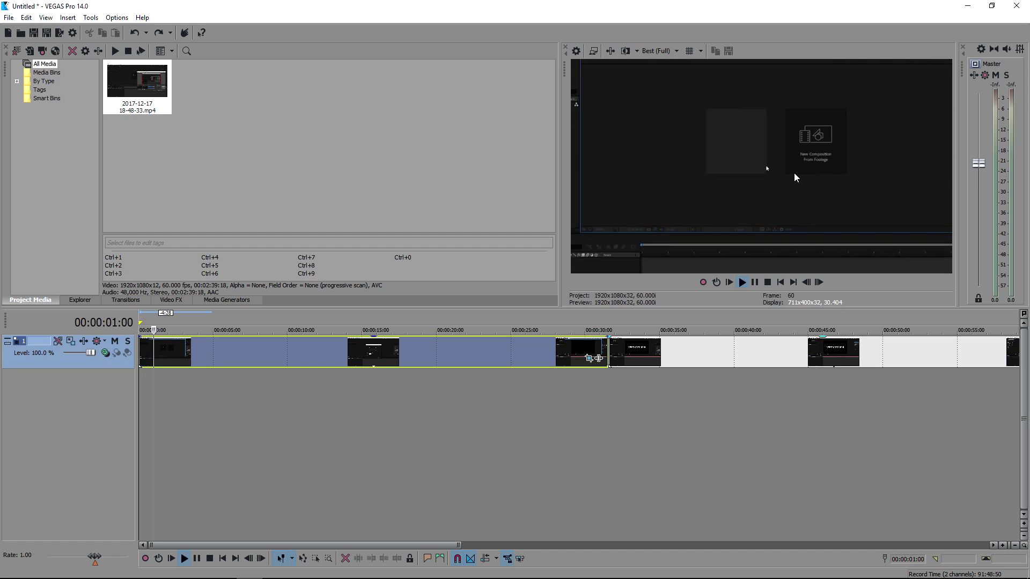
{"action": "left_click", "coordinate": [754, 282]}
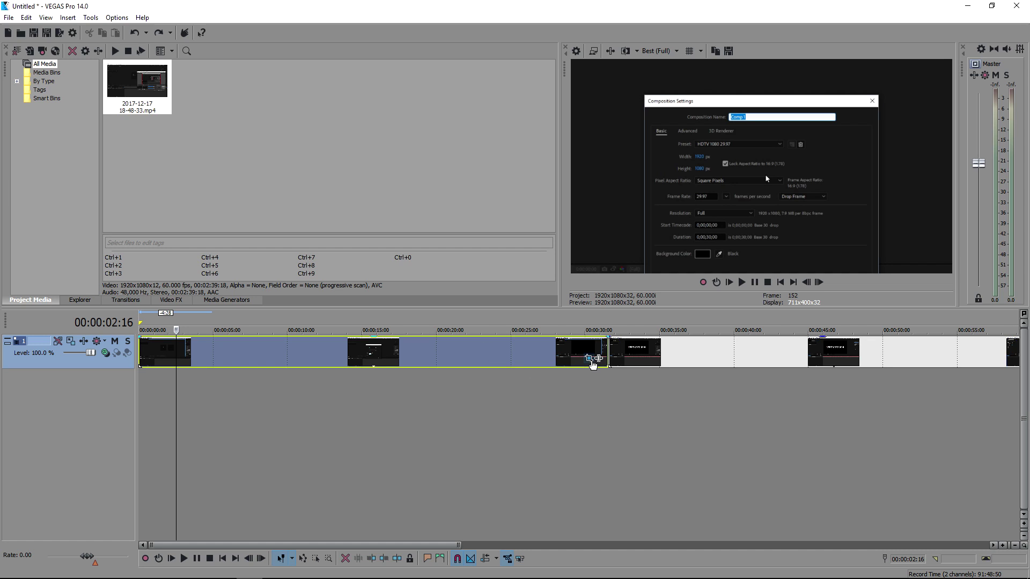
Step: Reopen Pan/Crop and step the time to 00:00:01:23, just before the popup
{"action": "left_click", "coordinate": [592, 360]}
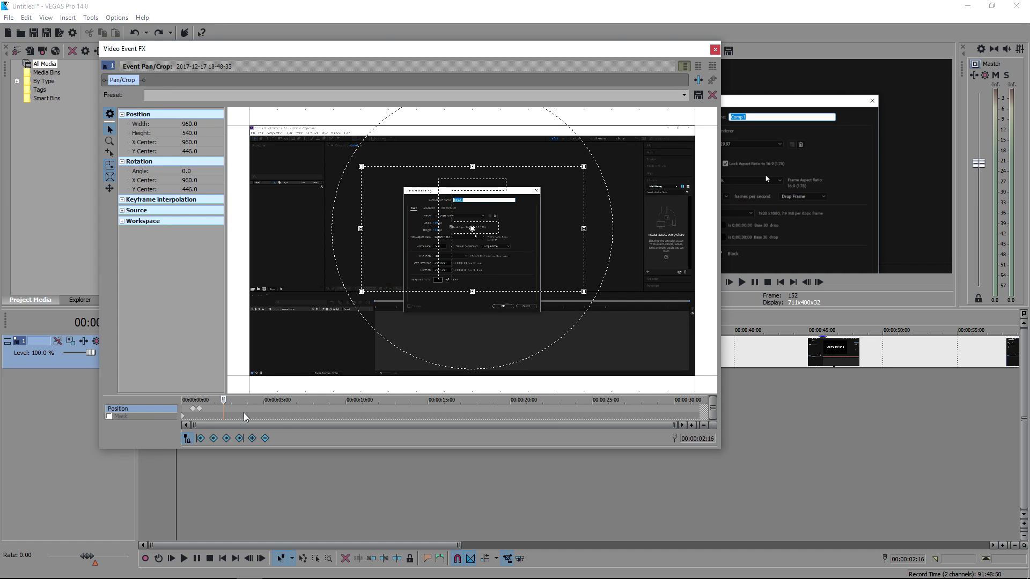
{"action": "left_click", "coordinate": [224, 409]}
{"action": "left_click_drag", "start_coordinate": [214, 402], "coordinate": [205, 406]}
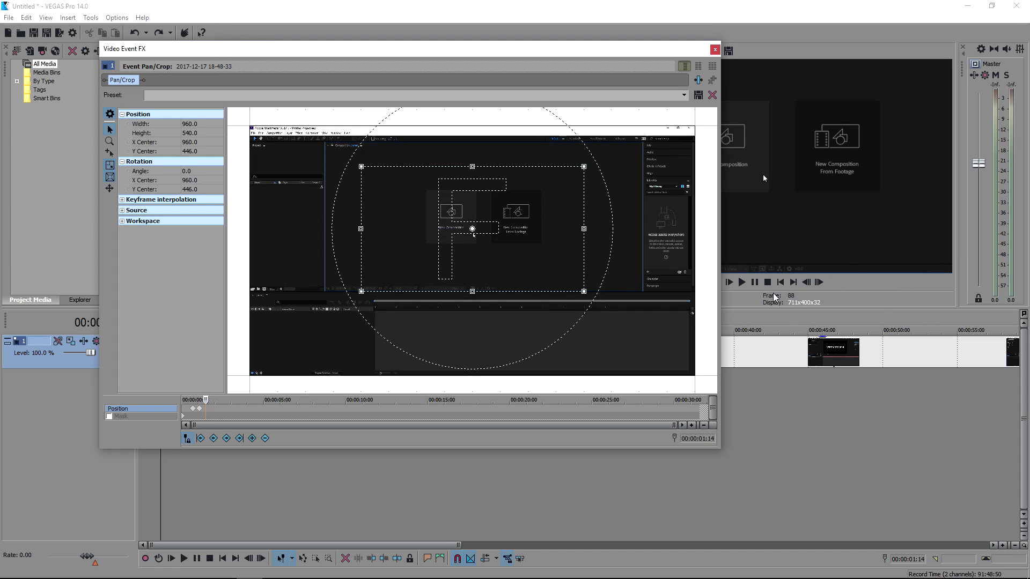
{"action": "left_click", "coordinate": [818, 283]}
{"action": "left_click", "coordinate": [819, 282]}
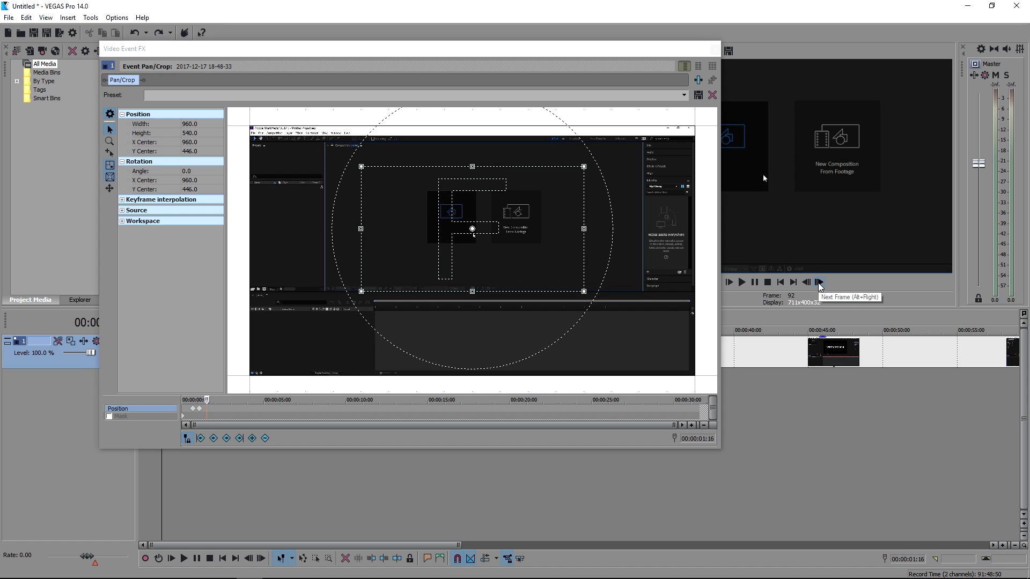
{"action": "left_click", "coordinate": [819, 283]}
{"action": "left_click", "coordinate": [818, 282]}
{"action": "left_click", "coordinate": [818, 283]}
{"action": "left_click", "coordinate": [819, 282]}
{"action": "left_click", "coordinate": [818, 283]}
{"action": "left_click", "coordinate": [818, 282]}
{"action": "left_click", "coordinate": [818, 282]}
{"action": "left_click", "coordinate": [819, 282]}
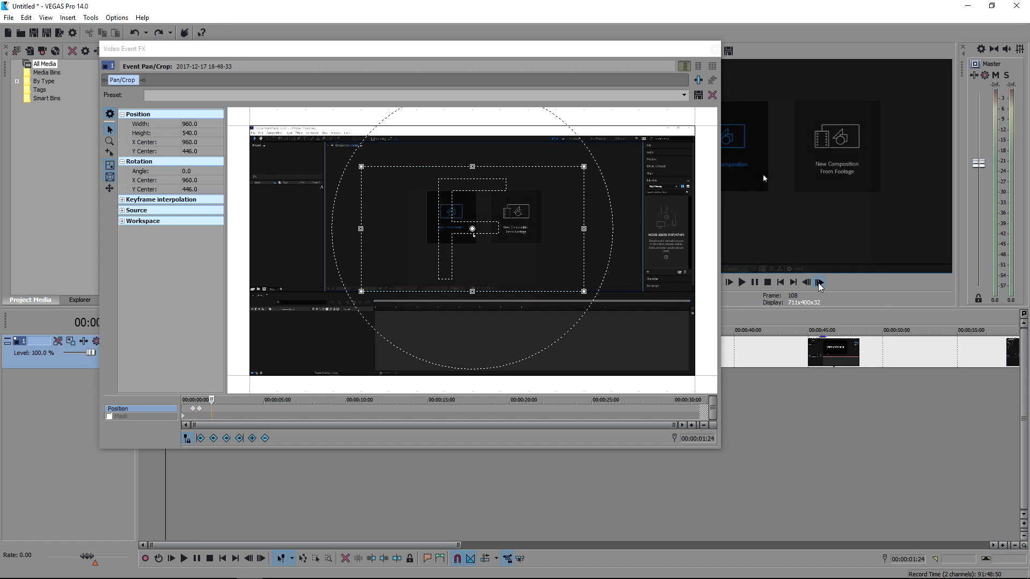
{"action": "left_click", "coordinate": [807, 285]}
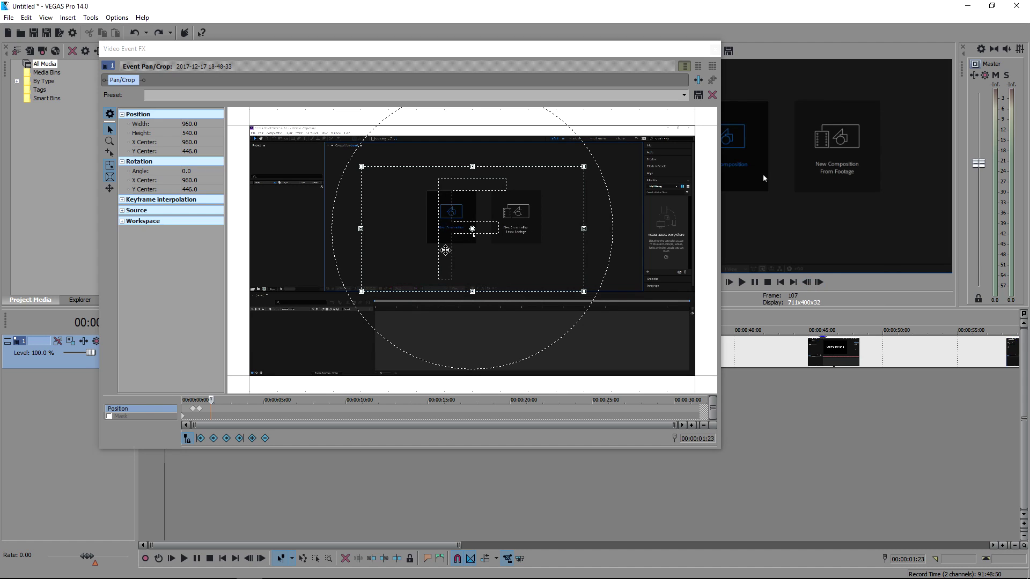
Step: Nudge the crop right and back to key a 960×540 frame centred at 960, 446
{"action": "left_click", "coordinate": [465, 209]}
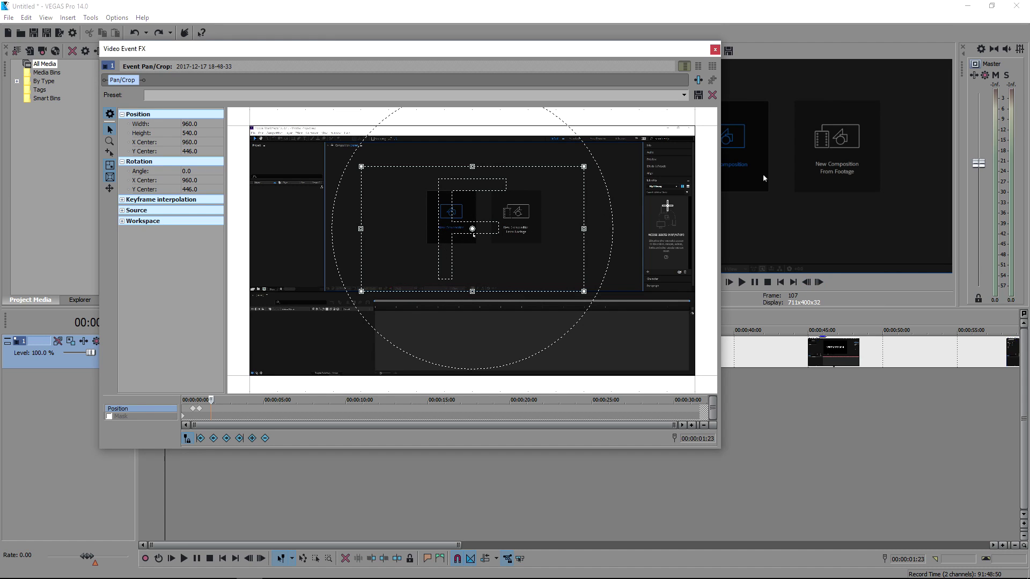
{"action": "key", "text": "Right"}
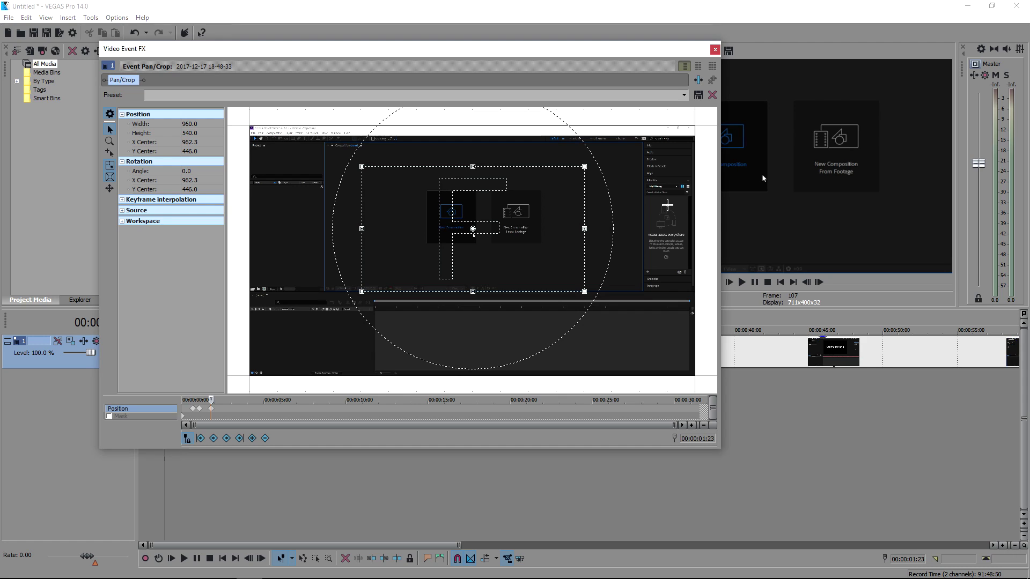
{"action": "key", "text": "Left"}
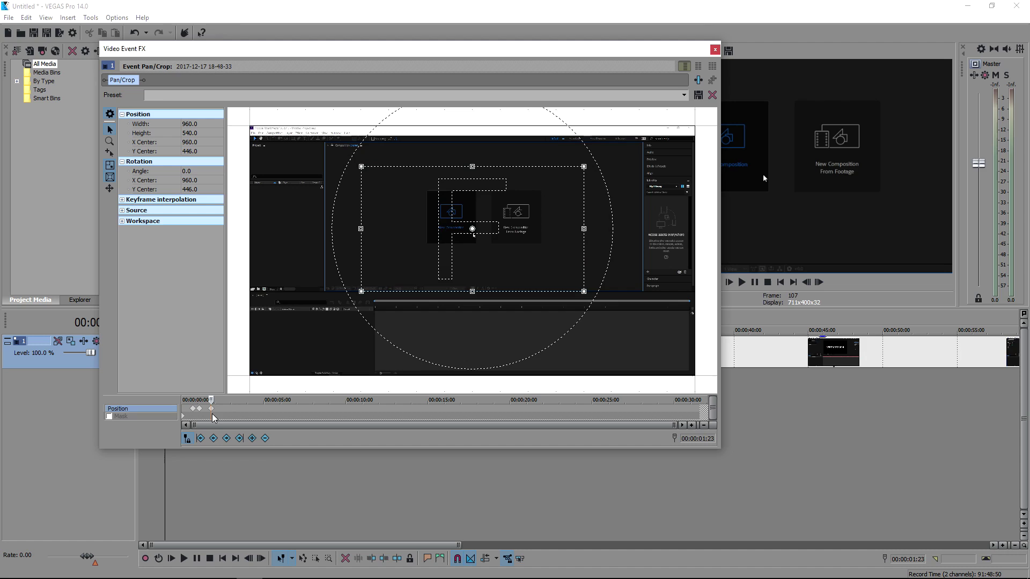
Step: At 00:00:02:08, widen the crop to 1200×675 and lower it onto the dialog
{"action": "left_click_drag", "start_coordinate": [211, 400], "coordinate": [218, 400]}
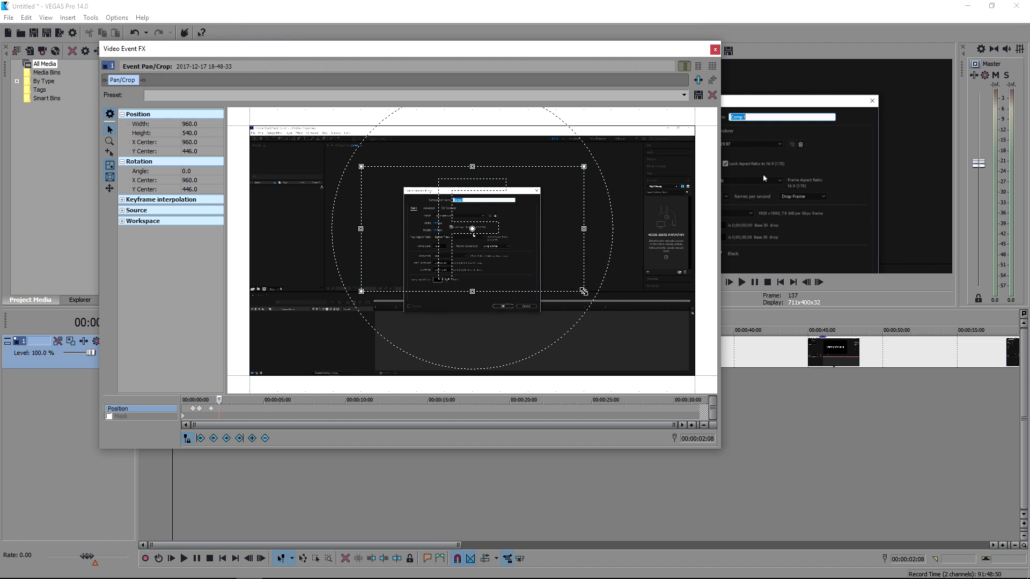
{"action": "left_click_drag", "start_coordinate": [583, 292], "coordinate": [598, 295]}
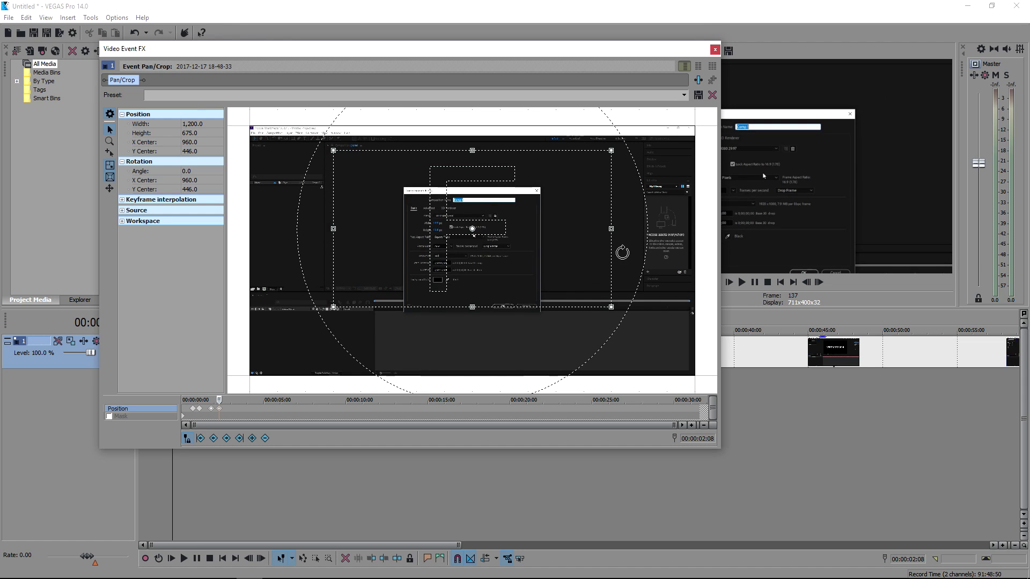
{"action": "key", "text": "Down"}
{"action": "key", "text": "Down"}
{"action": "key", "text": "Down"}
{"action": "key", "text": "Down"}
{"action": "key", "text": "Down"}
{"action": "key", "text": "Down"}
{"action": "key", "text": "Down"}
{"action": "key", "text": "Down"}
{"action": "key", "text": "Down"}
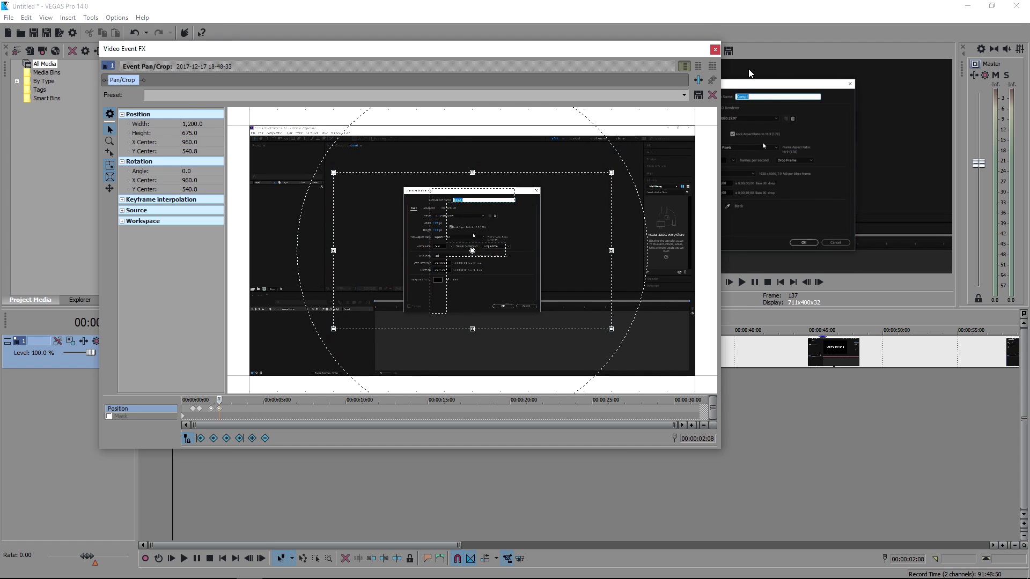
Step: Close Pan/Crop, play from the start and pause at 00:00:03:18 on the framed dialog
{"action": "left_click", "coordinate": [715, 49]}
{"action": "left_click", "coordinate": [781, 282]}
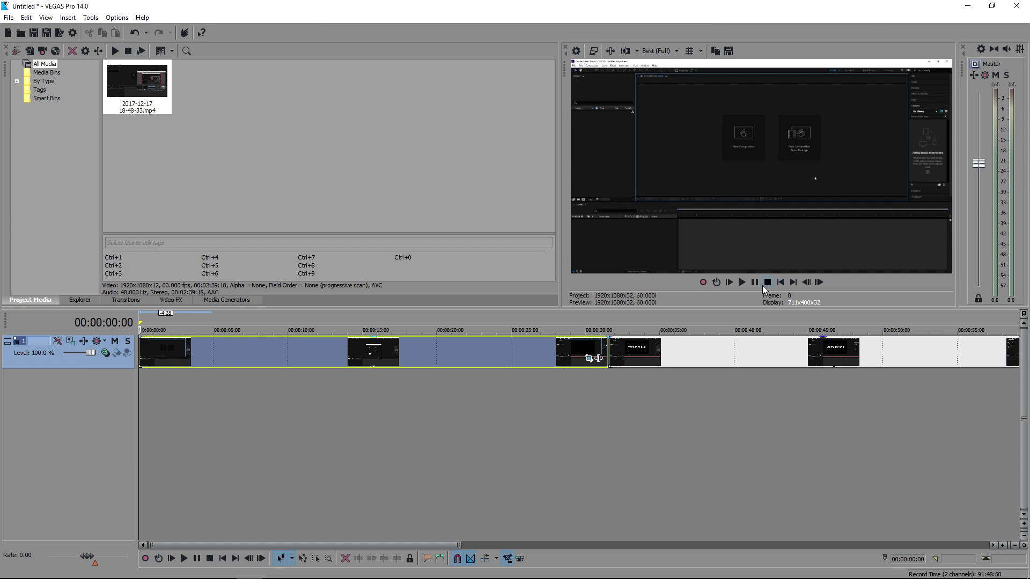
{"action": "left_click", "coordinate": [742, 282]}
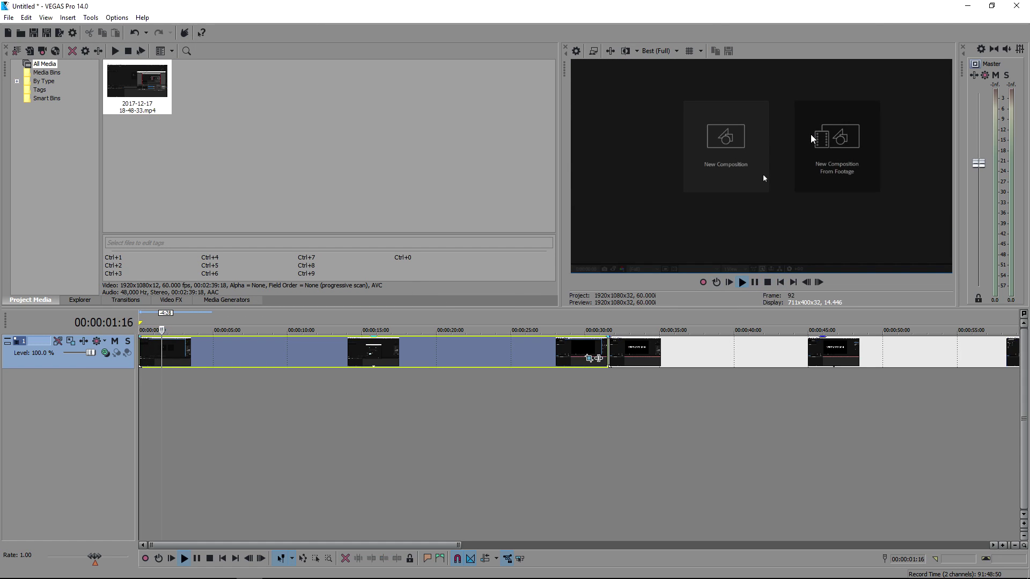
{"action": "left_click", "coordinate": [755, 282]}
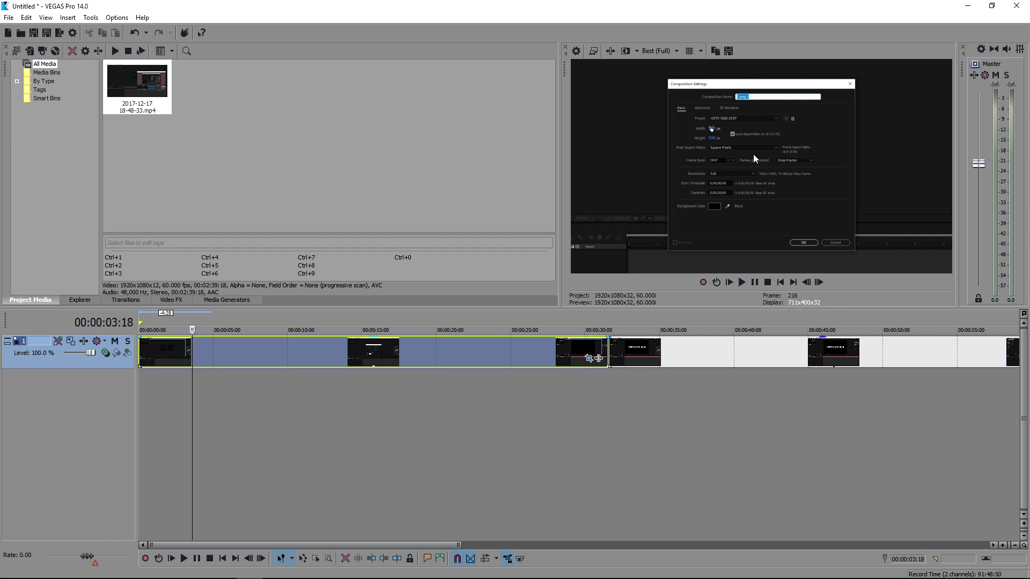
Step: In Pan/Crop, add a keyframe near 00:00:17:05 holding the 1200×675 zoom centred at 960, 540.8
{"action": "left_click", "coordinate": [589, 359]}
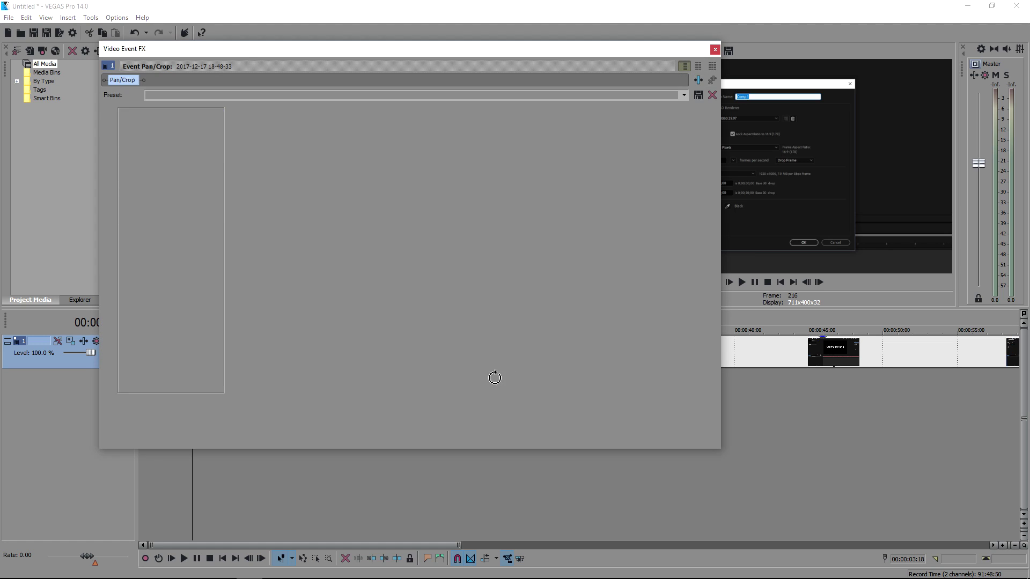
{"action": "left_click", "coordinate": [326, 412]}
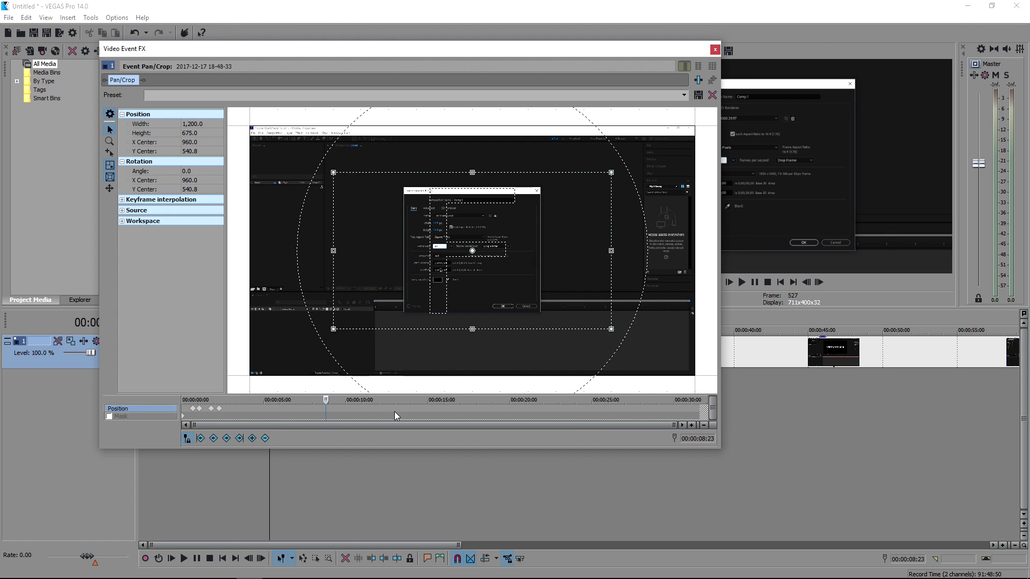
{"action": "left_click", "coordinate": [519, 412]}
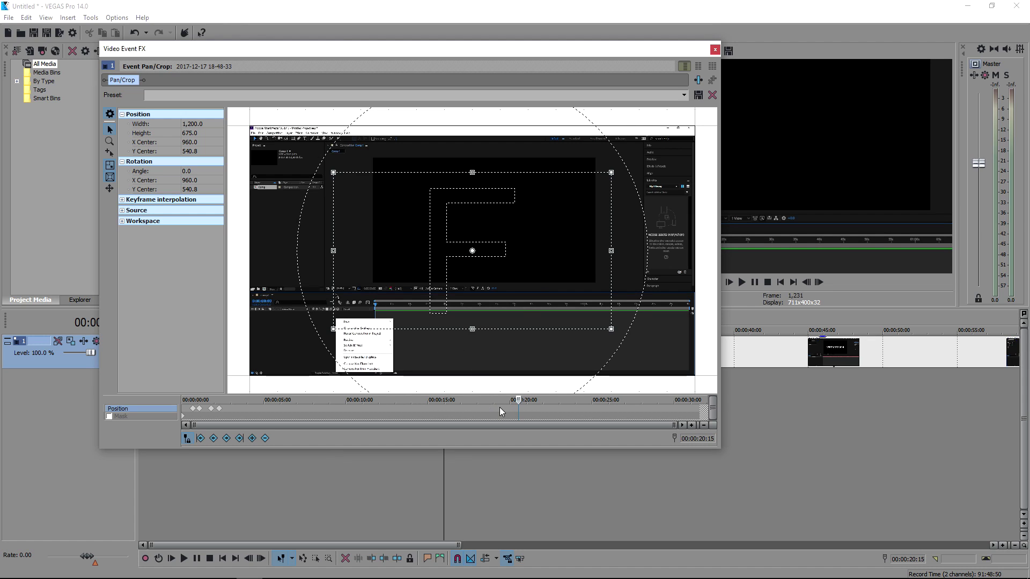
{"action": "left_click", "coordinate": [468, 413]}
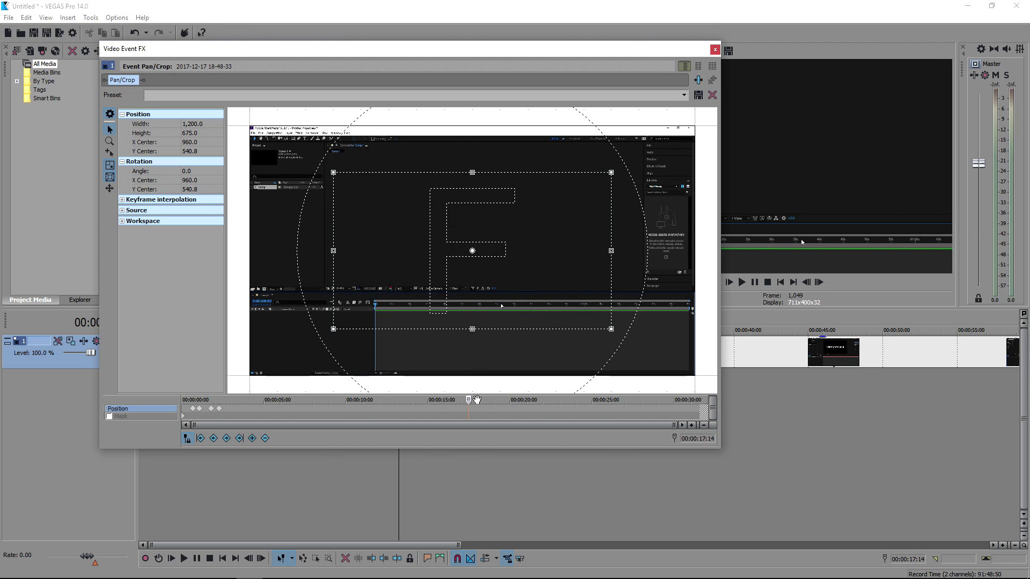
{"action": "left_click_drag", "start_coordinate": [469, 399], "coordinate": [464, 400]}
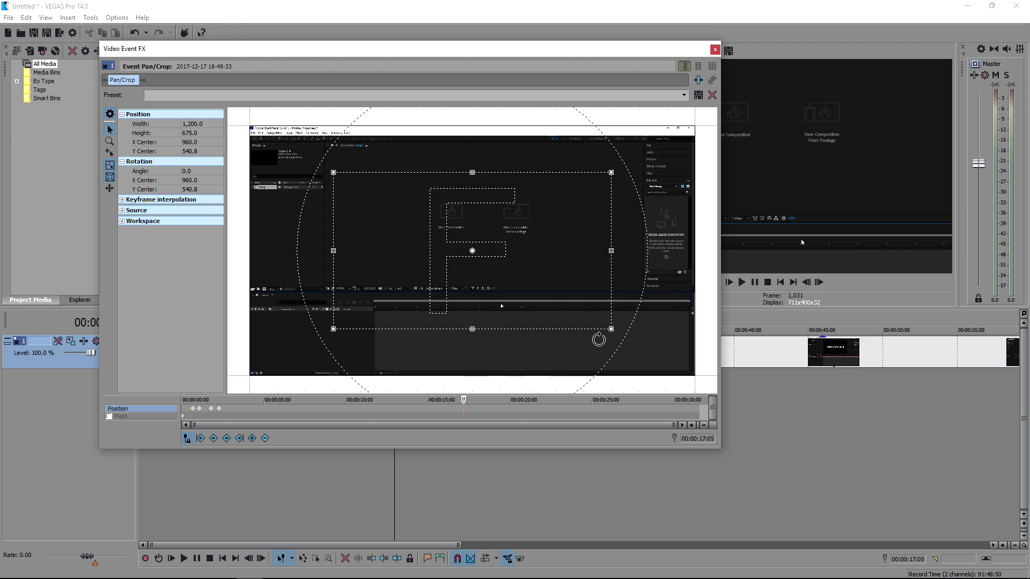
{"action": "left_click_drag", "start_coordinate": [527, 291], "coordinate": [527, 291]}
Step: At 00:00:17:28, apply the (Default) preset to restore the full 1920×1080 frame
{"action": "left_click", "coordinate": [476, 411]}
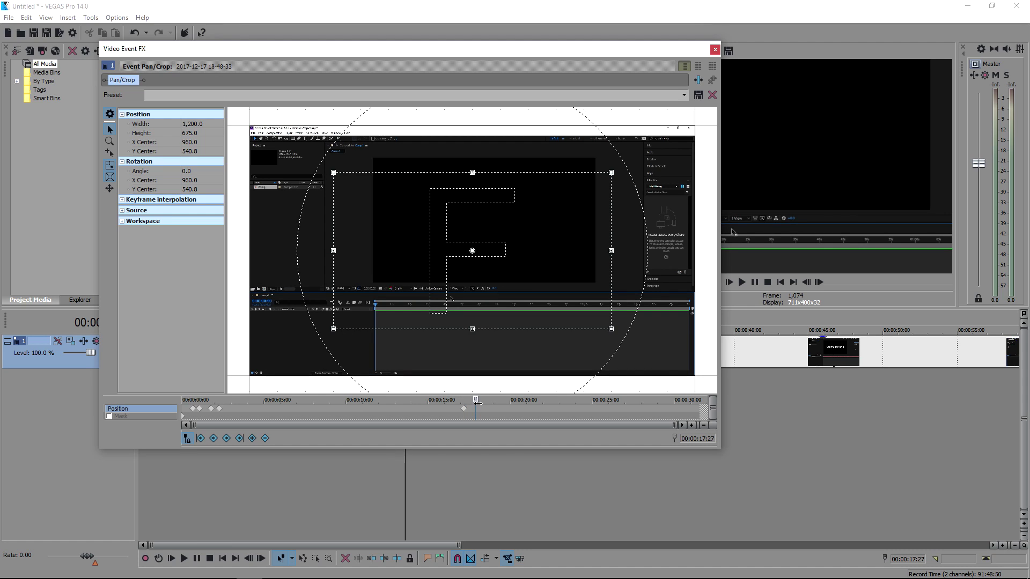
{"action": "key", "text": "Right"}
{"action": "key", "text": "Right"}
{"action": "key", "text": "Right"}
{"action": "key", "text": "Right"}
{"action": "key", "text": "Right"}
{"action": "key", "text": "Right"}
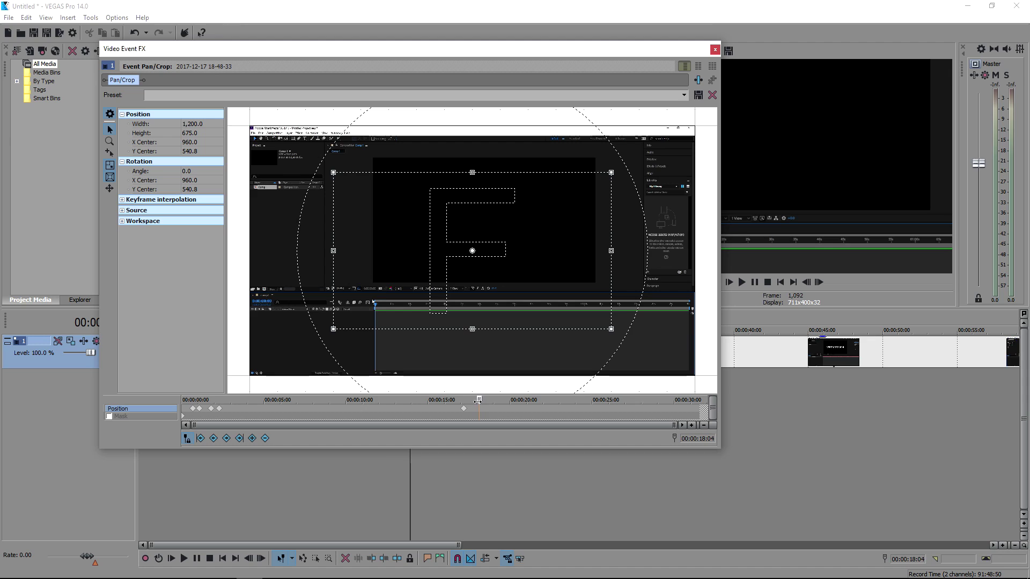
{"action": "left_click_drag", "start_coordinate": [475, 401], "coordinate": [473, 401]}
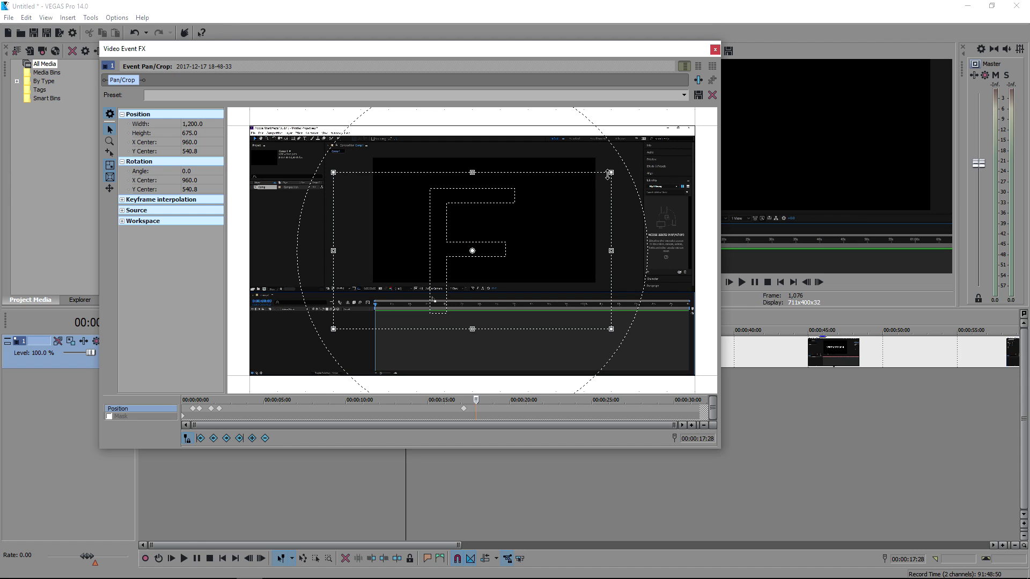
{"action": "left_click", "coordinate": [684, 96]}
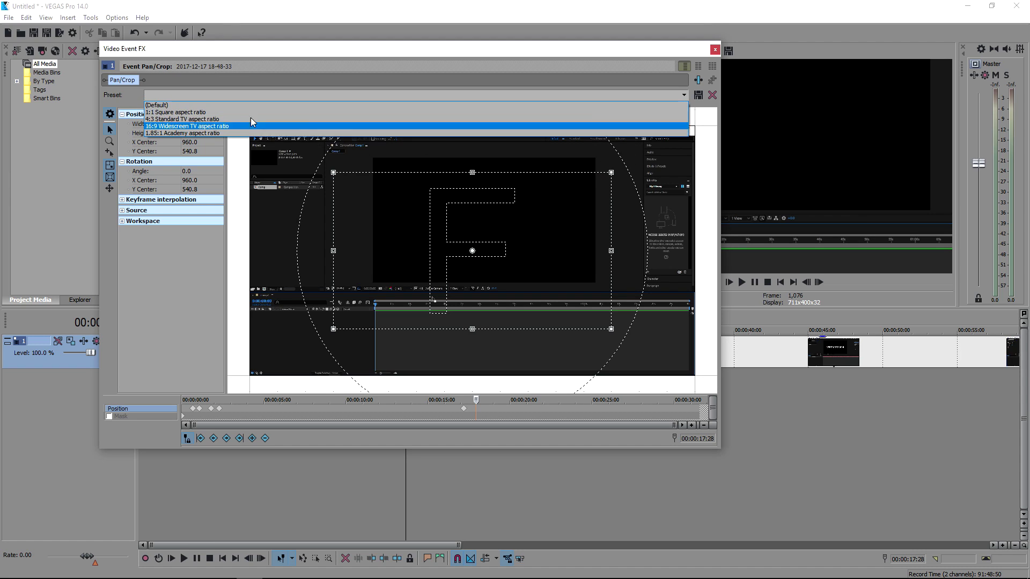
{"action": "left_click", "coordinate": [173, 105]}
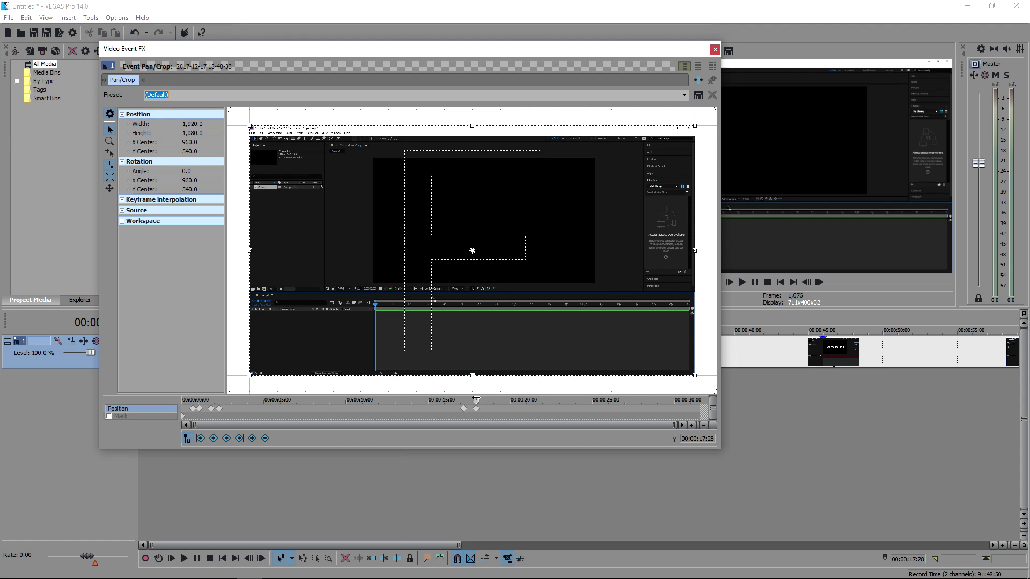
{"action": "left_click_drag", "start_coordinate": [476, 399], "coordinate": [462, 400]}
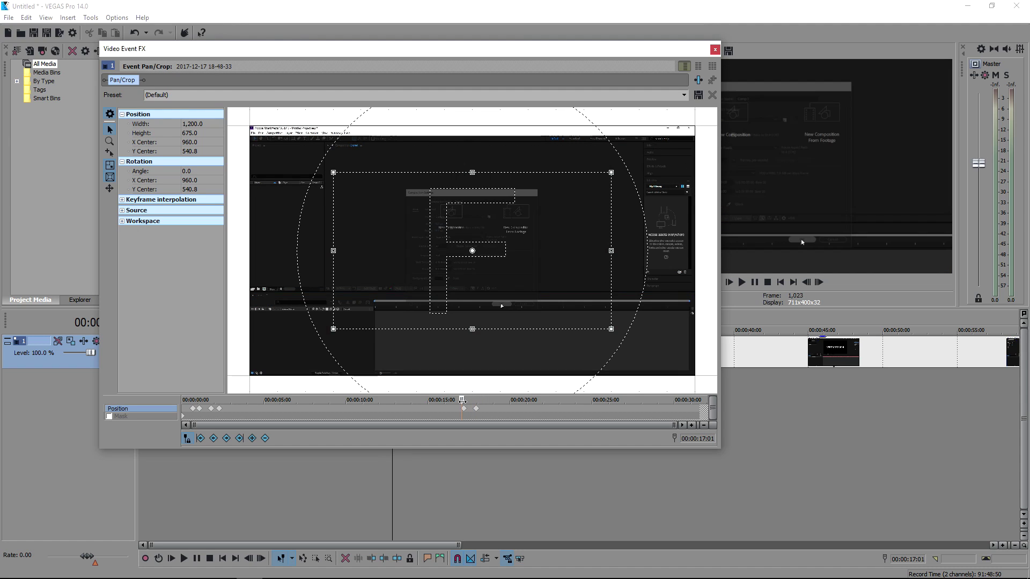
Step: Close Pan/Crop and play from 00:00:17:02 to 00:00:18:21 to watch the zoom-out
{"action": "left_click", "coordinate": [715, 51]}
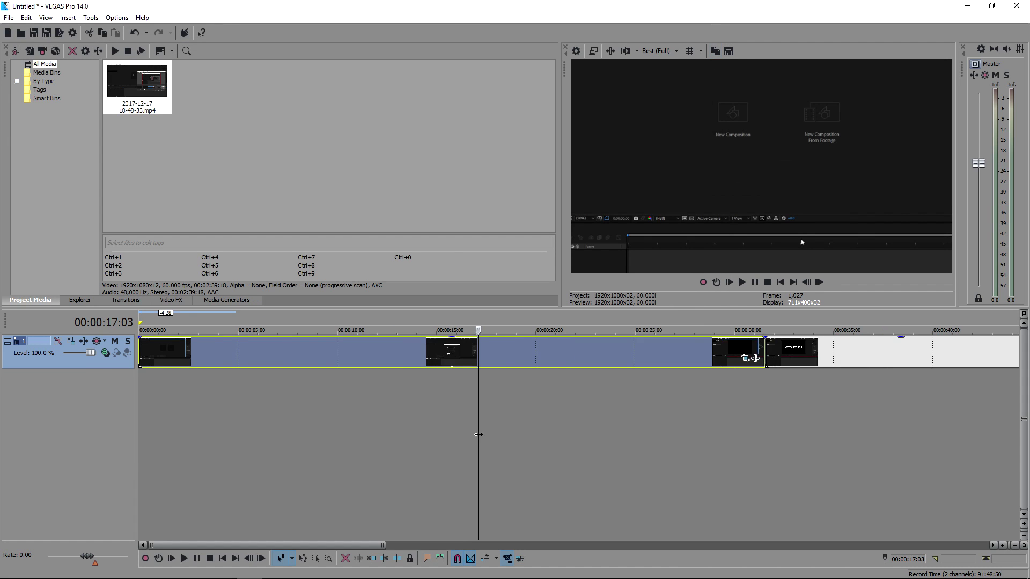
{"action": "scroll", "coordinate": [479, 434], "scroll_direction": "up", "scroll_amount": 3}
{"action": "left_click", "coordinate": [590, 353]}
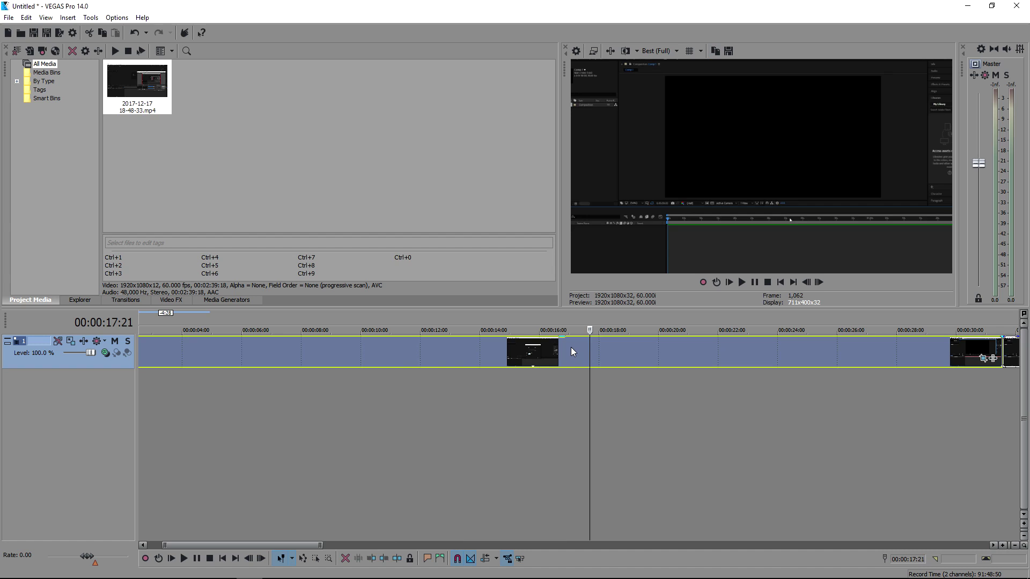
{"action": "left_click", "coordinate": [570, 349]}
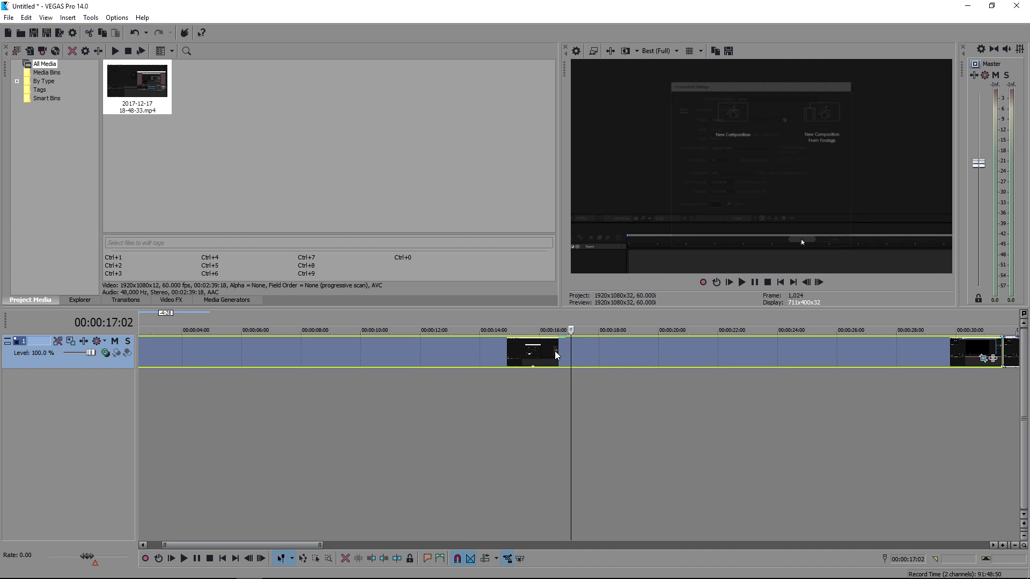
{"action": "left_click", "coordinate": [752, 285]}
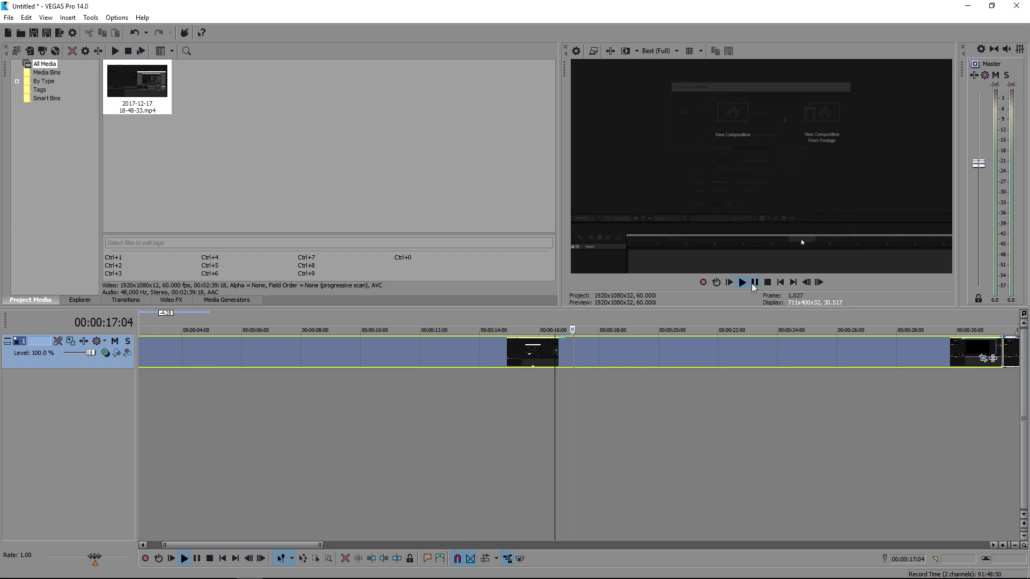
{"action": "left_click", "coordinate": [754, 282]}
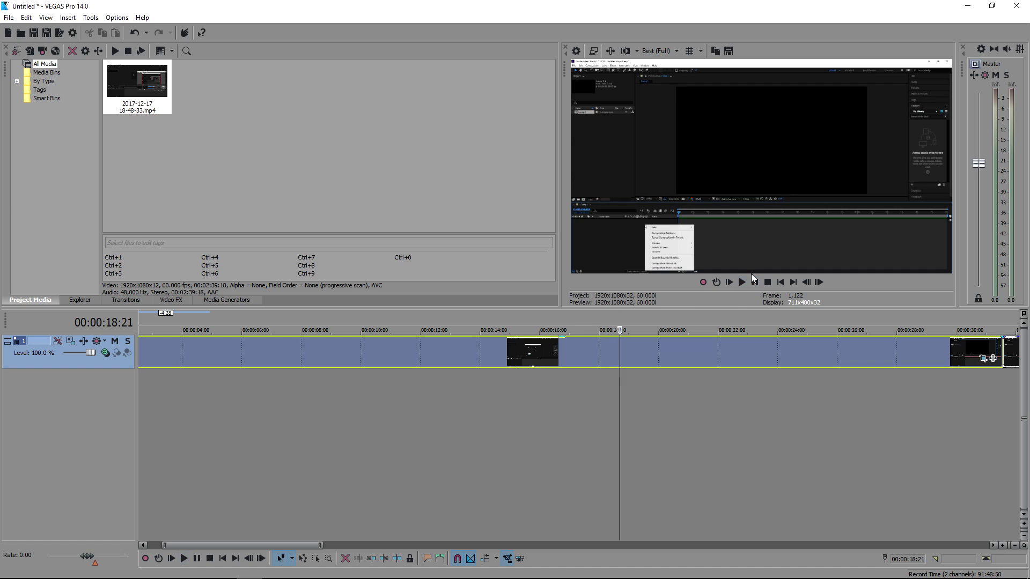
{"action": "scroll", "coordinate": [724, 365], "scroll_direction": "down", "scroll_amount": 5}
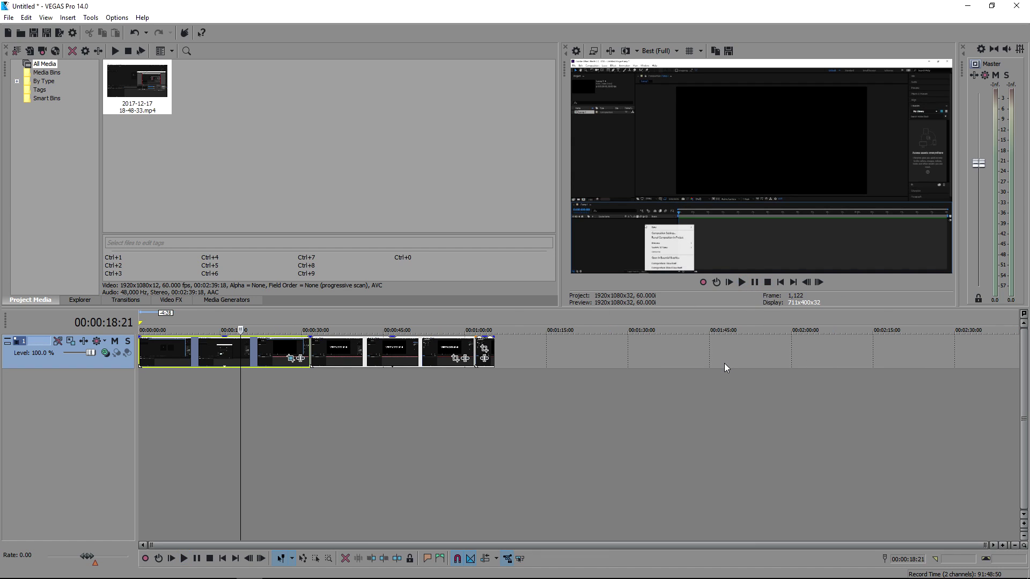